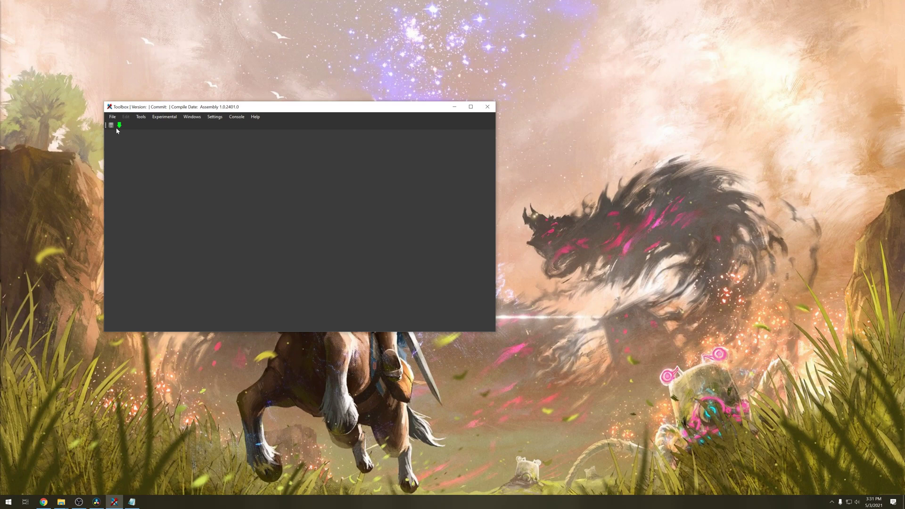
Open Weapon_Sword_111.sbfres from the Tutorial folder through the File menu.
{"action": "left_click", "coordinate": [113, 118]}
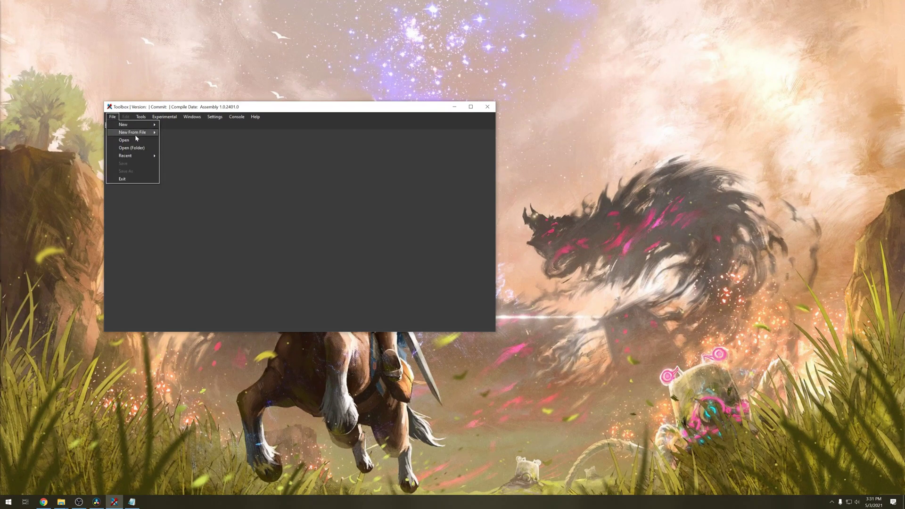
{"action": "left_click", "coordinate": [125, 140]}
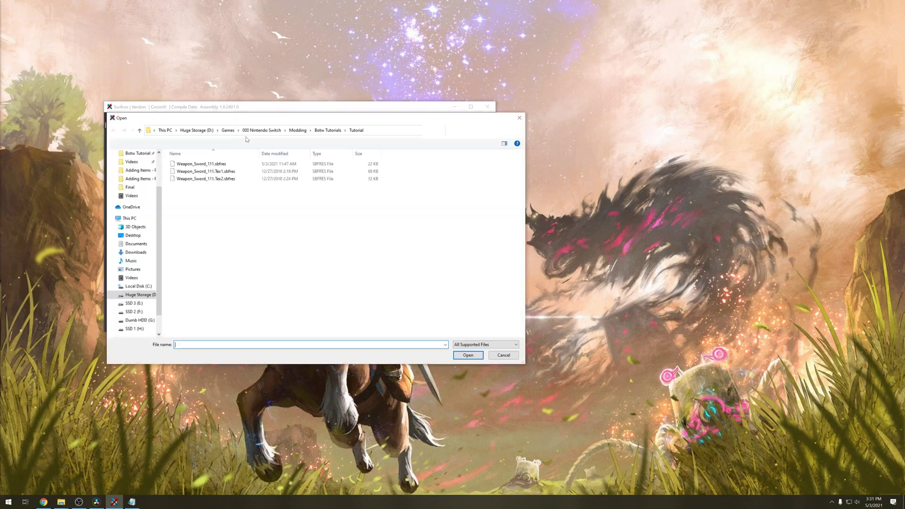
{"action": "double_click", "coordinate": [201, 164]}
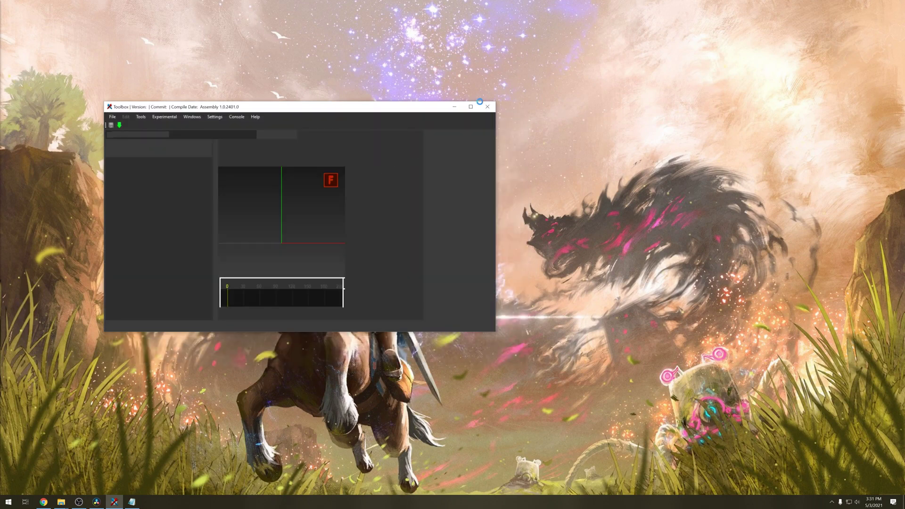
Maximize Toolbox and the sword workspace, then expand the file's Models folder.
{"action": "left_click", "coordinate": [471, 106]}
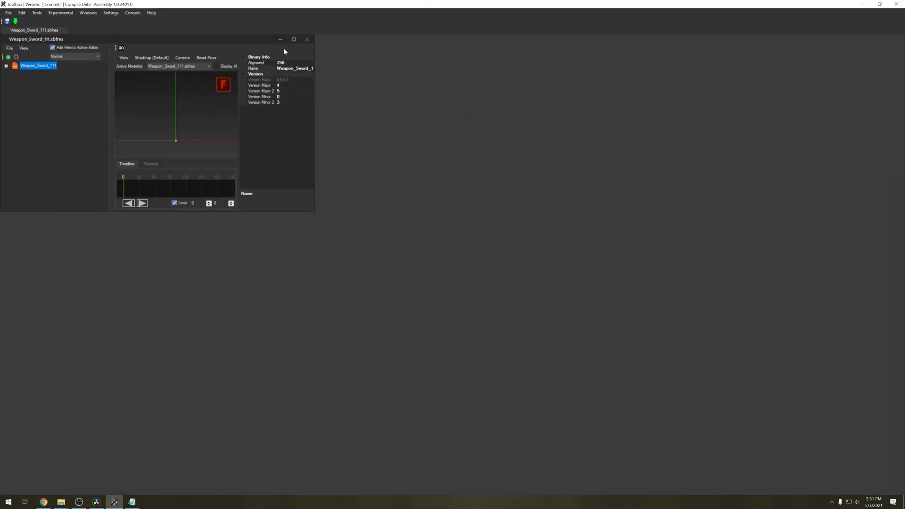
{"action": "left_click", "coordinate": [293, 40]}
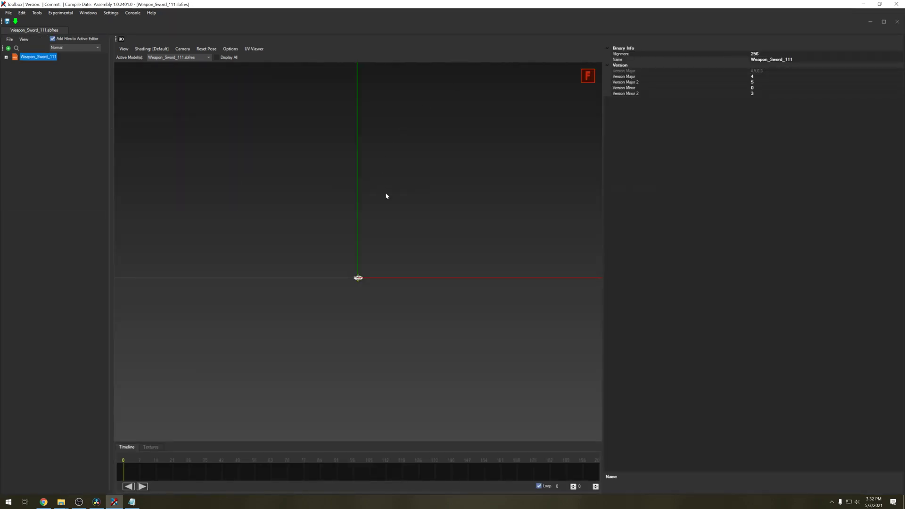
{"action": "left_click_drag", "start_coordinate": [385, 196], "coordinate": [334, 324]}
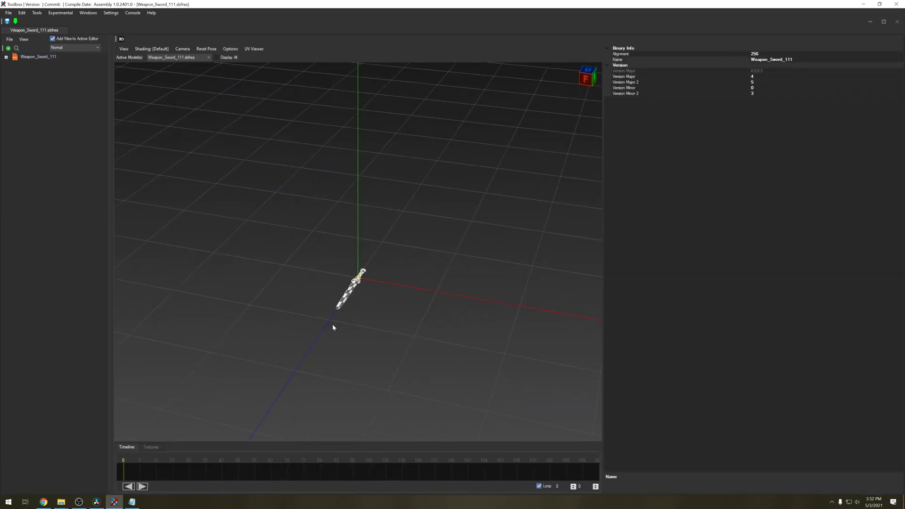
{"action": "left_click", "coordinate": [6, 57]}
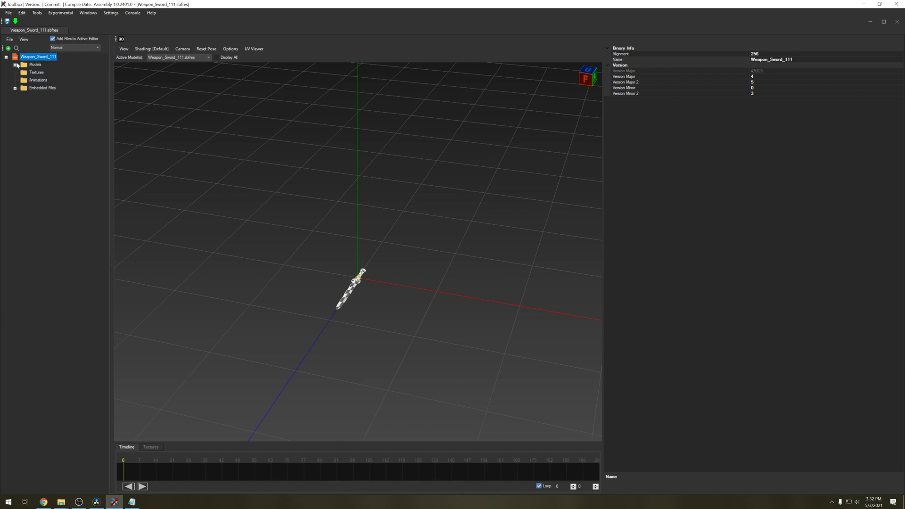
{"action": "left_click", "coordinate": [16, 65]}
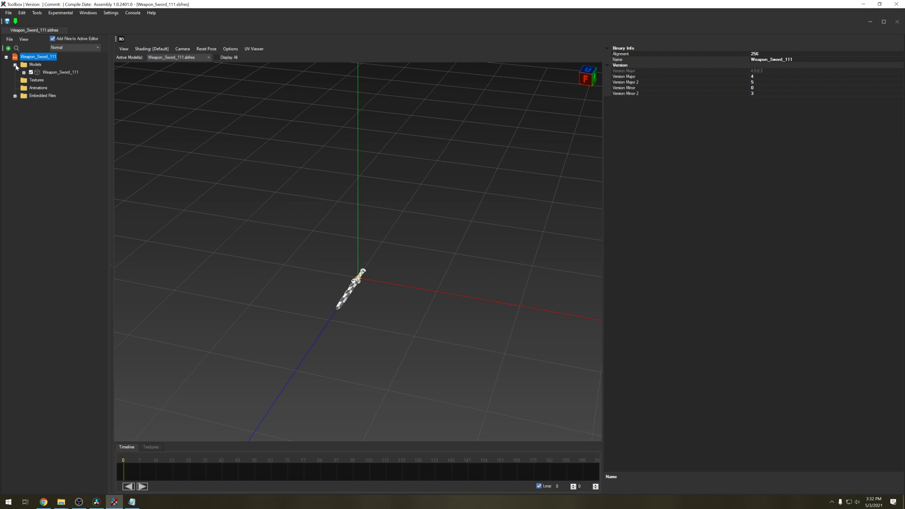
Export the Weapon_Sword_111 model as 'Old Sword' and close Switch Toolbox.
{"action": "right_click", "coordinate": [51, 73]}
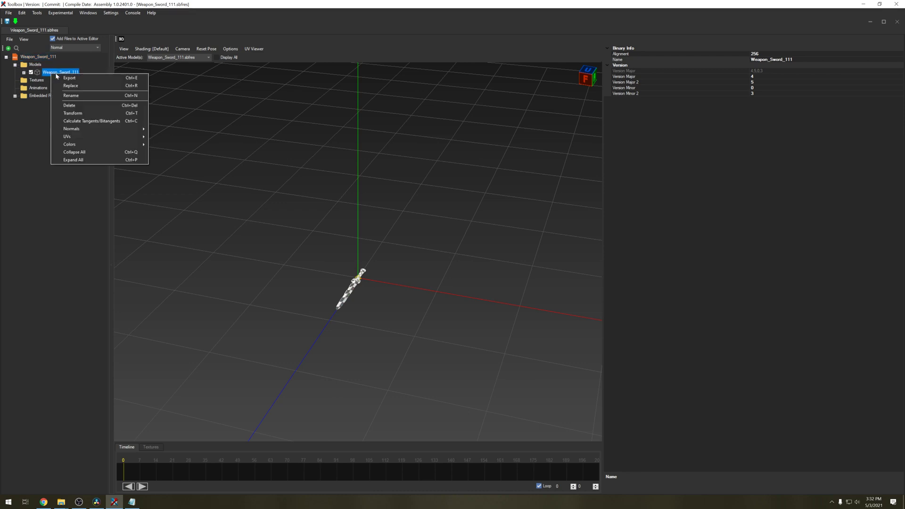
{"action": "left_click", "coordinate": [67, 79]}
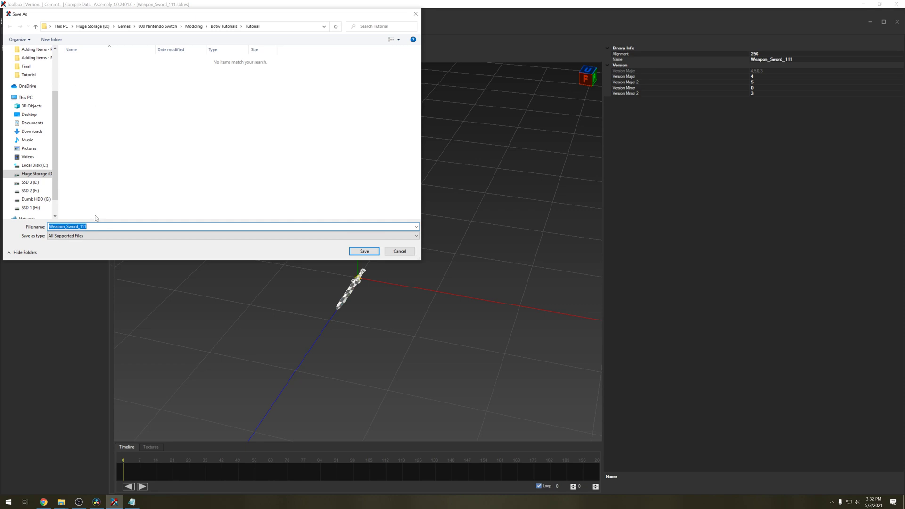
{"action": "type", "text": "Old Sword"}
{"action": "key", "text": "Return"}
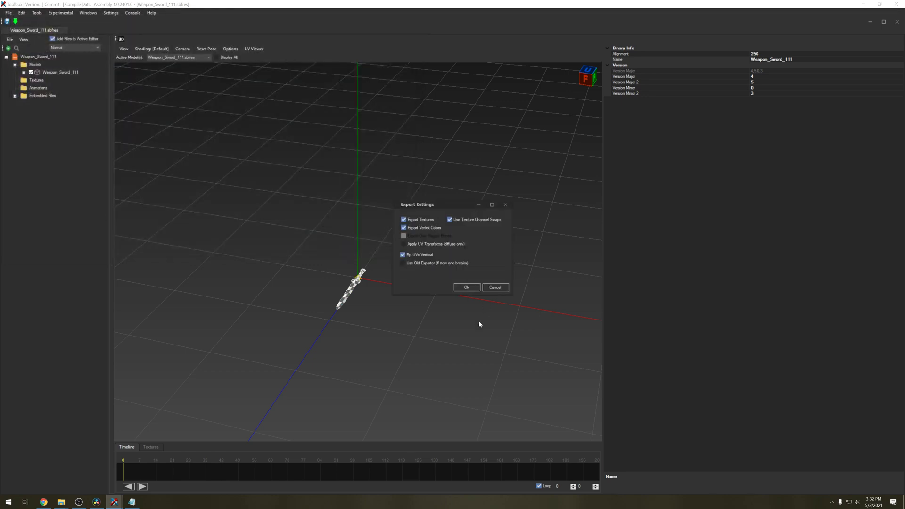
{"action": "left_click", "coordinate": [462, 291]}
{"action": "left_click", "coordinate": [495, 276]}
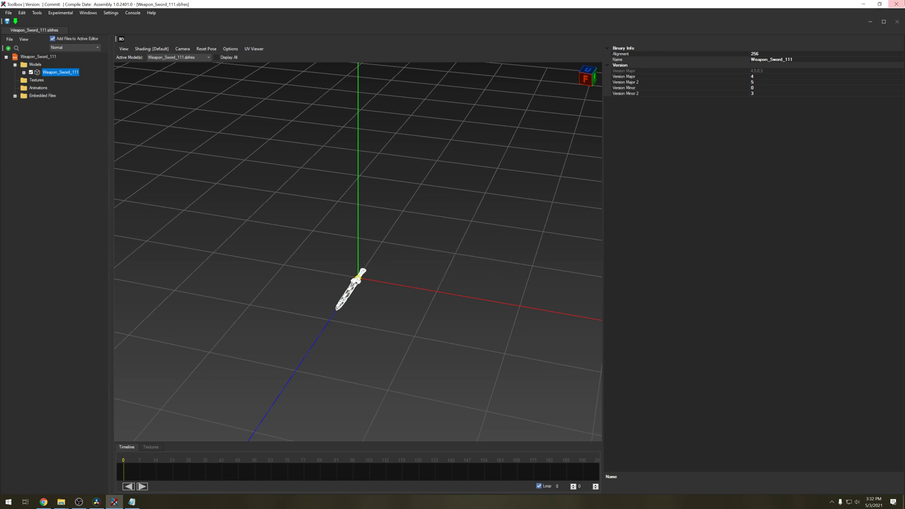
{"action": "left_click", "coordinate": [897, 4]}
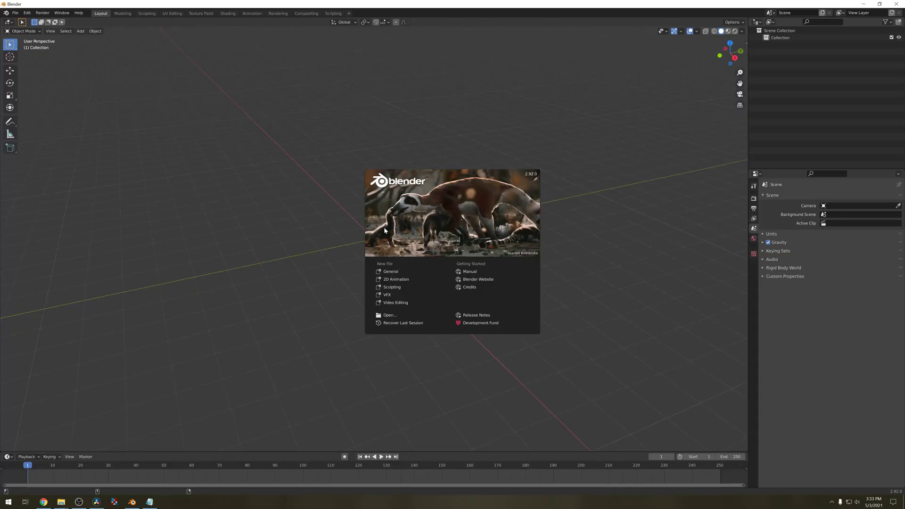
Dismiss Blender's splash screen and start an FBX (.fbx) import.
{"action": "left_click", "coordinate": [350, 211]}
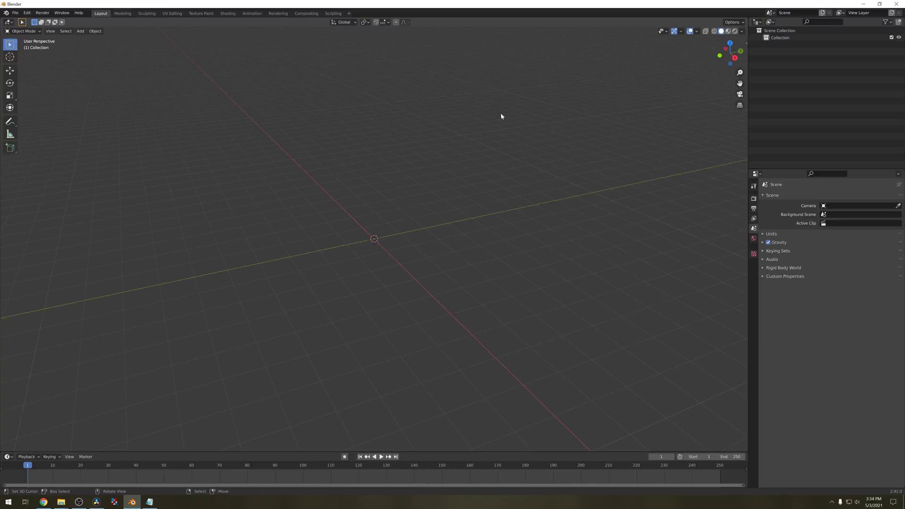
{"action": "left_click", "coordinate": [16, 14]}
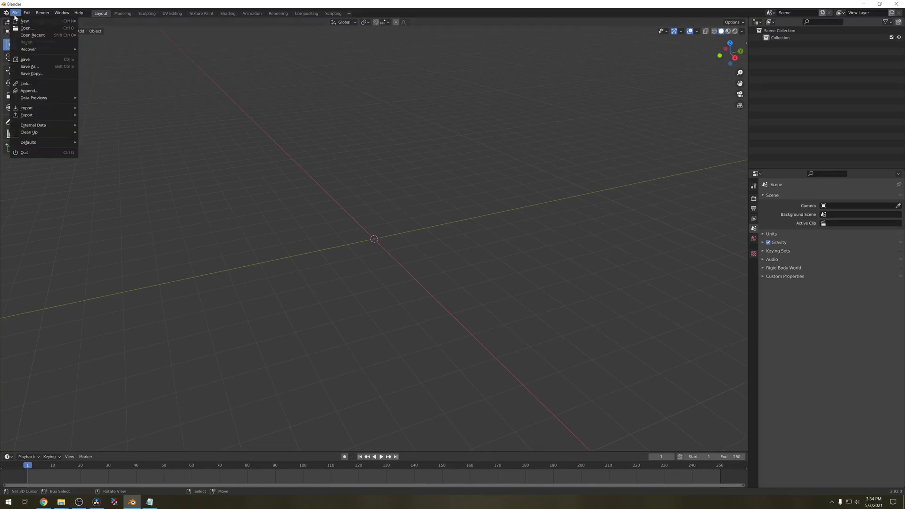
{"action": "mouse_move", "coordinate": [36, 111]}
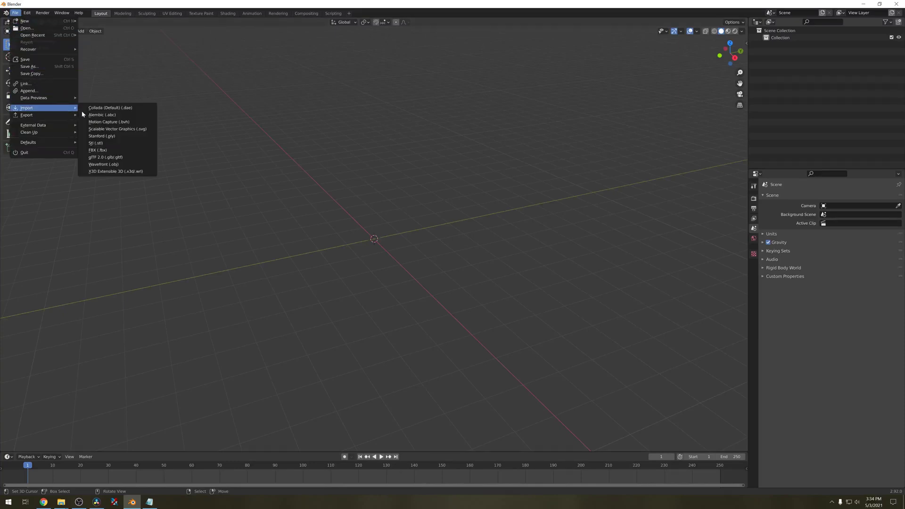
{"action": "left_click", "coordinate": [142, 150]}
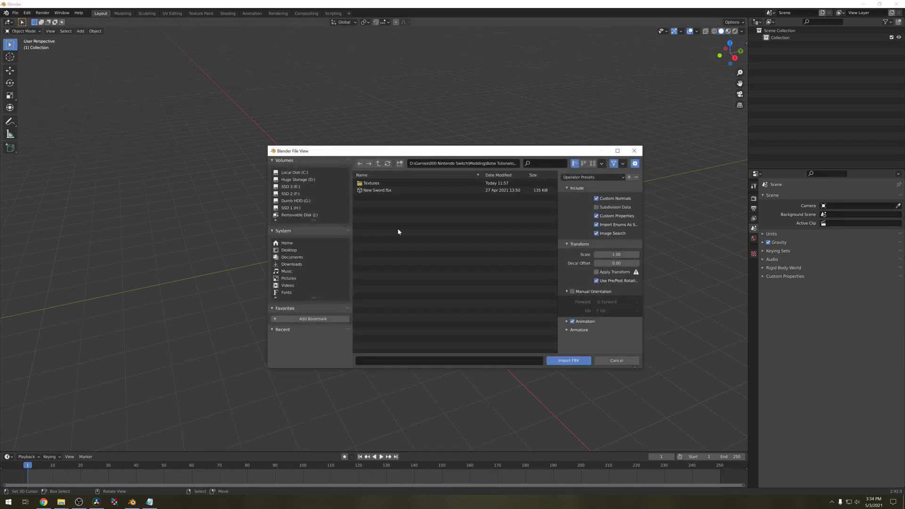
Import New Sword.fbx into the scene.
{"action": "double_click", "coordinate": [392, 191]}
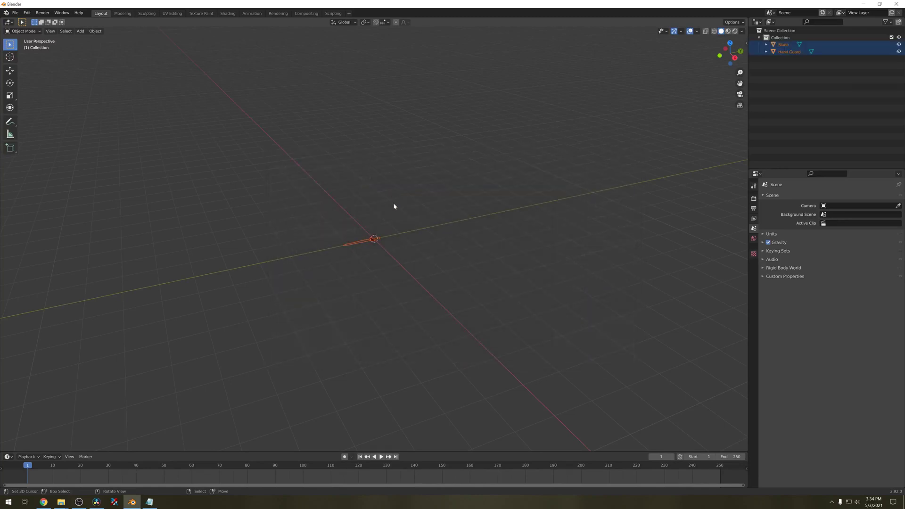
{"action": "scroll", "coordinate": [397, 211], "scroll_direction": "up", "scroll_amount": 8}
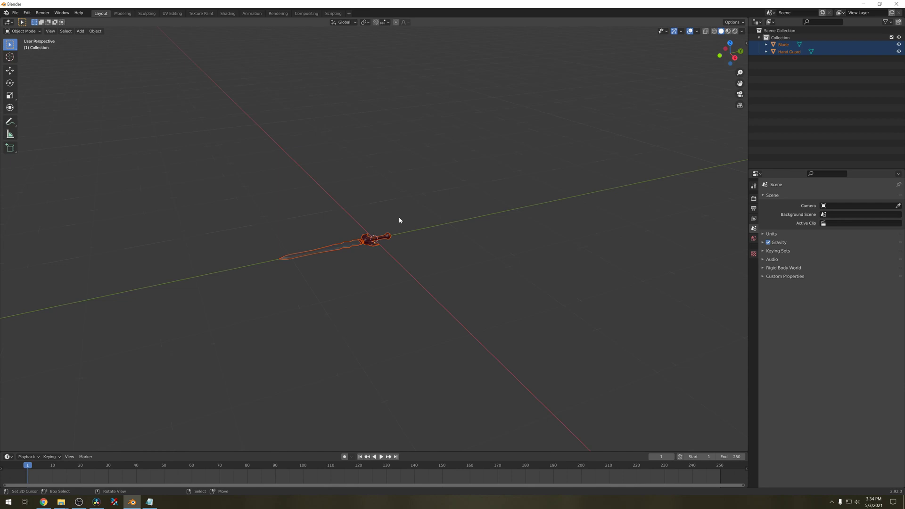
{"action": "scroll", "coordinate": [399, 218], "scroll_direction": "up", "scroll_amount": 5}
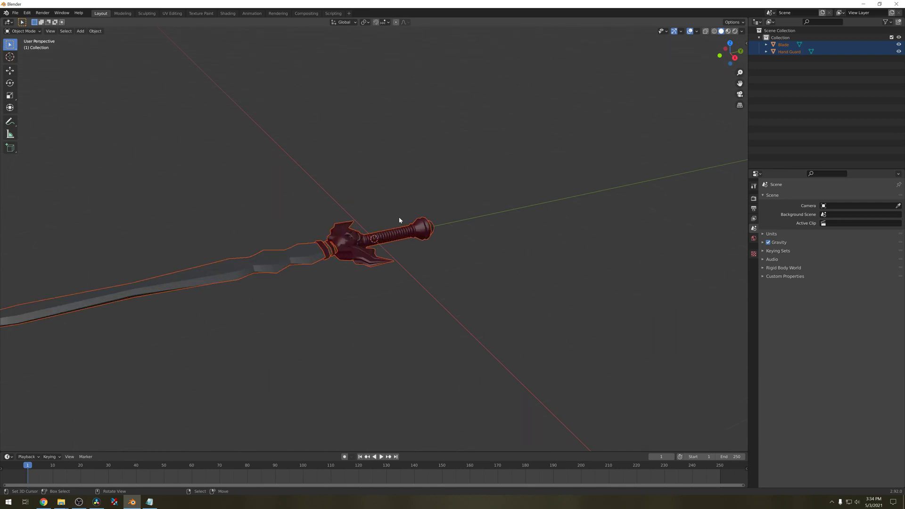
{"action": "scroll", "coordinate": [400, 220], "scroll_direction": "down", "scroll_amount": 2}
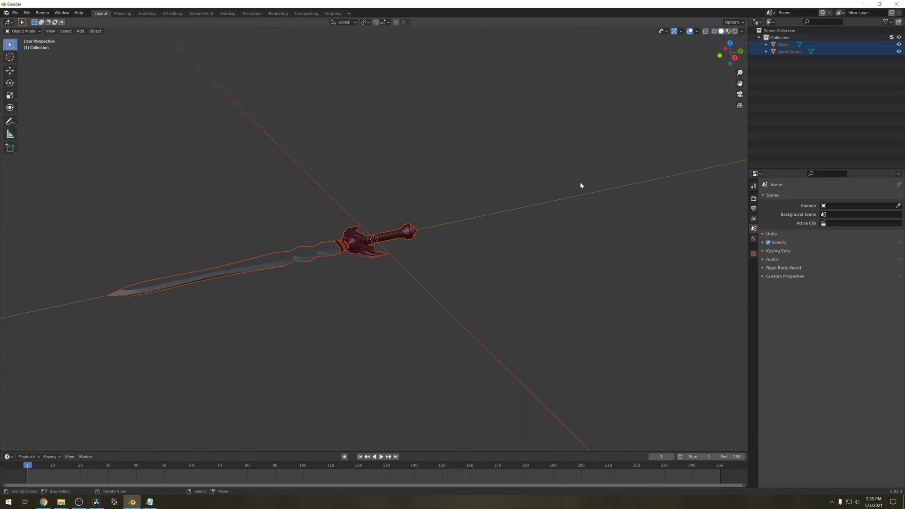
Join the Hand Guard into the Blade, leaving rotation attempts cancelled.
{"action": "left_click", "coordinate": [398, 235]}
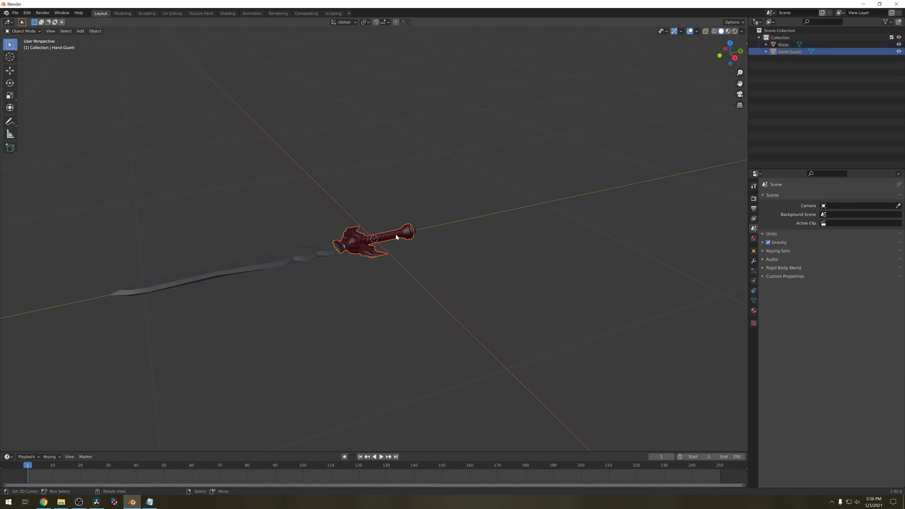
{"action": "left_click", "coordinate": [321, 248], "text": "shift"}
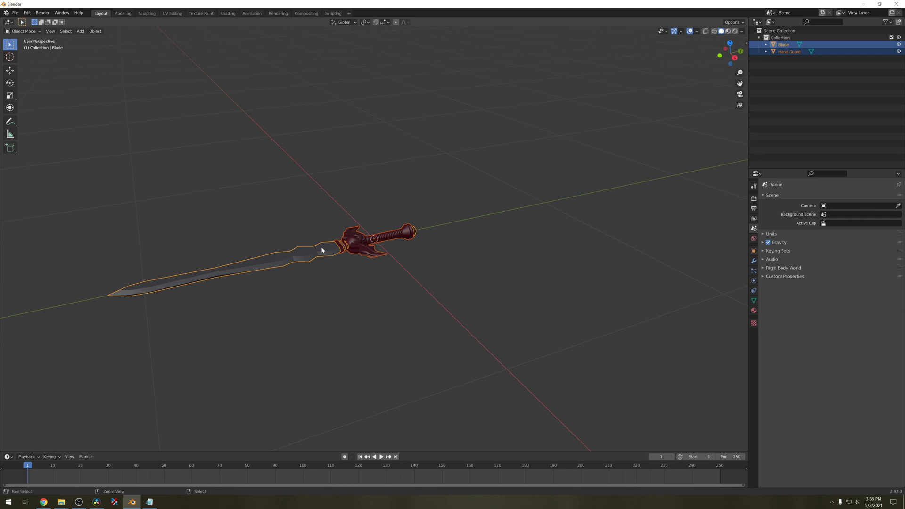
{"action": "key", "text": "ctrl+j"}
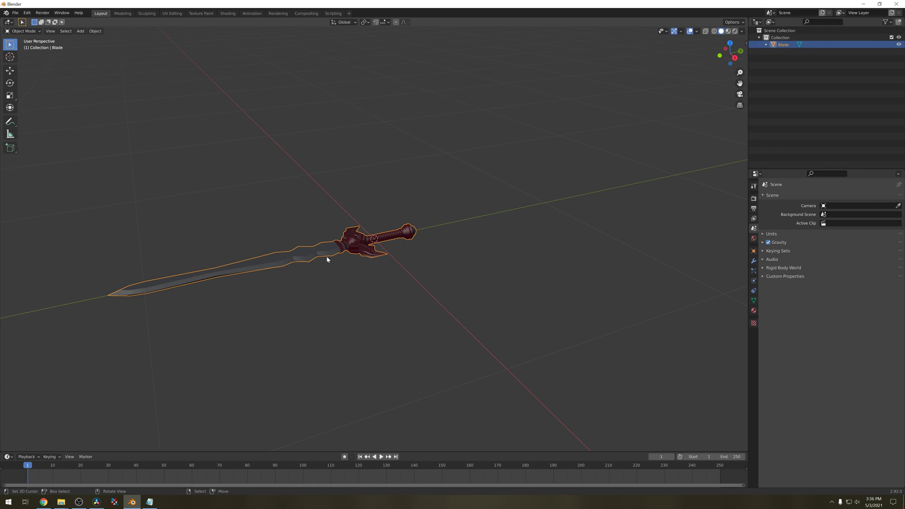
{"action": "key", "text": "r"}
{"action": "key", "text": "Escape"}
{"action": "key", "text": "r"}
{"action": "key", "text": "Escape"}
{"action": "key", "text": "r"}
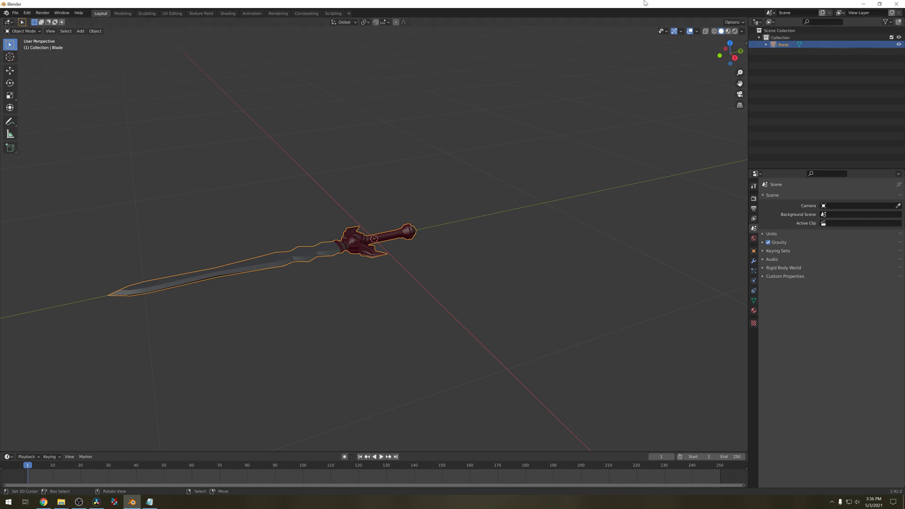
{"action": "key", "text": "Escape"}
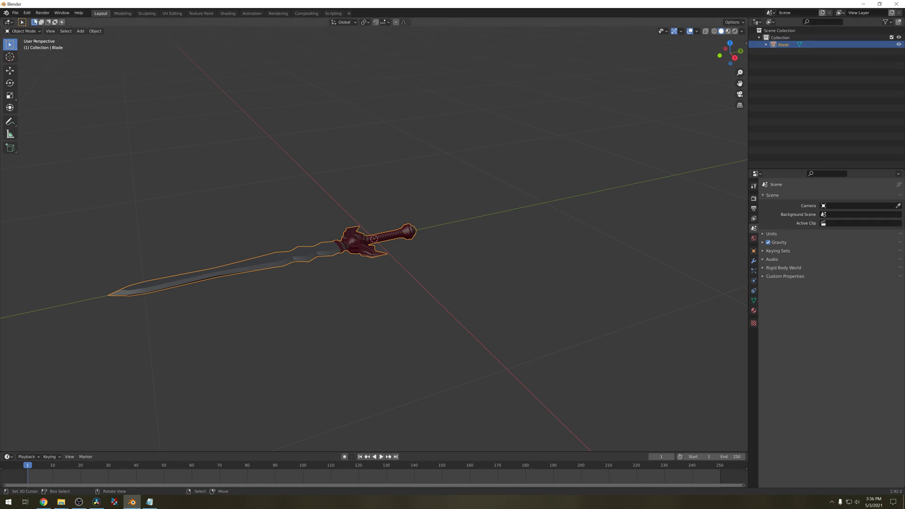
Start a Collada (.dae) import from the File menu.
{"action": "left_click", "coordinate": [15, 13]}
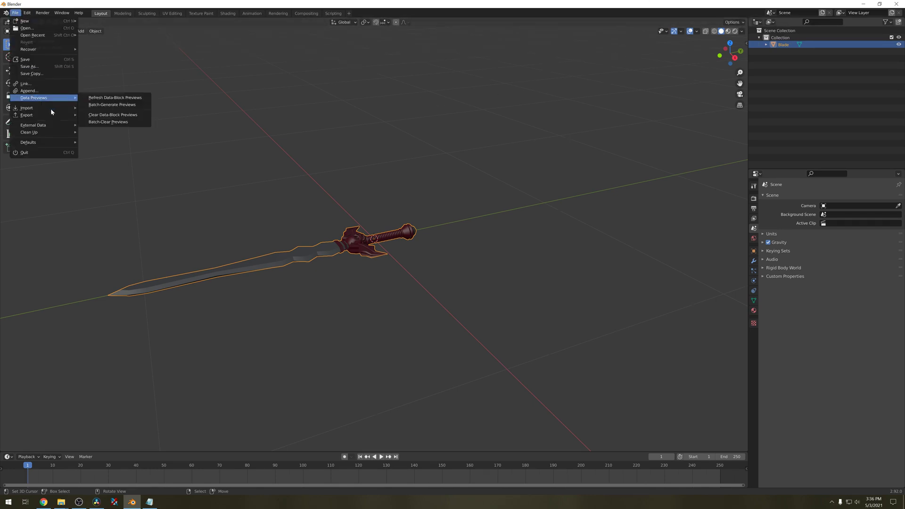
{"action": "mouse_move", "coordinate": [46, 109]}
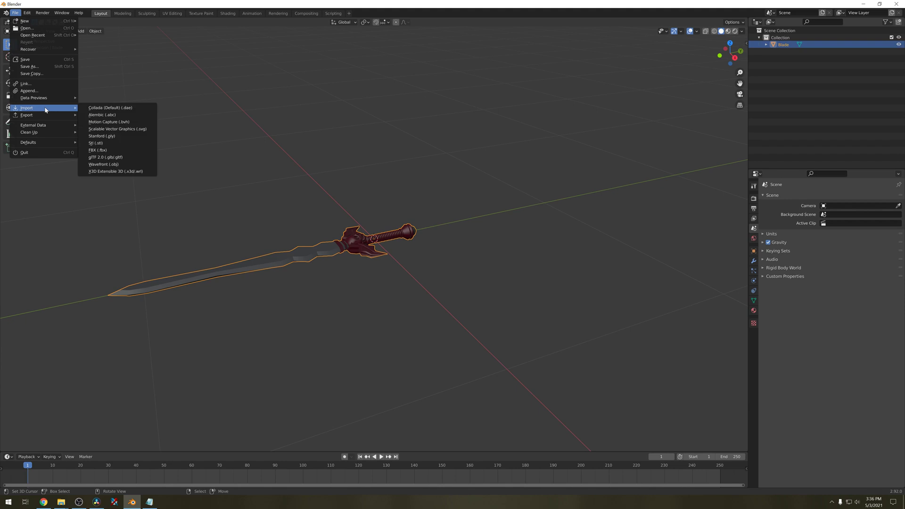
{"action": "left_click", "coordinate": [97, 108]}
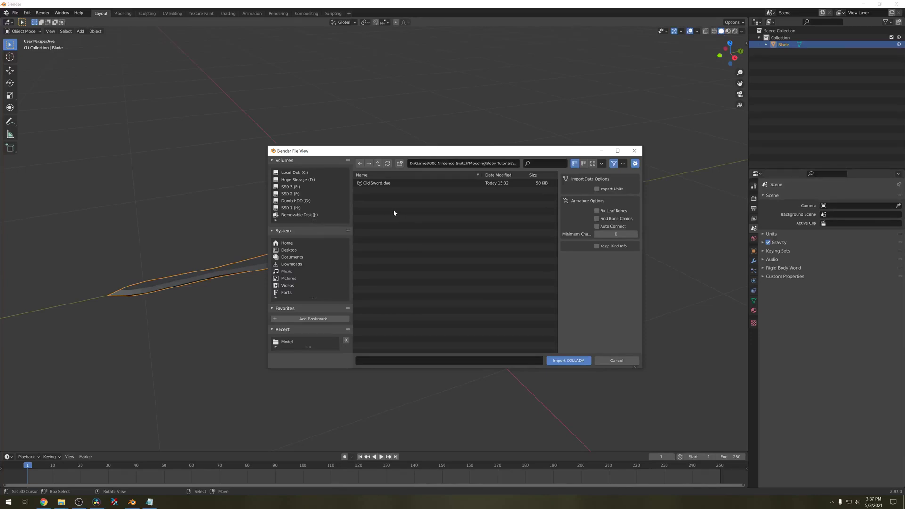
Import Old Sword.dae into the scene, leaving it in place.
{"action": "double_click", "coordinate": [374, 187]}
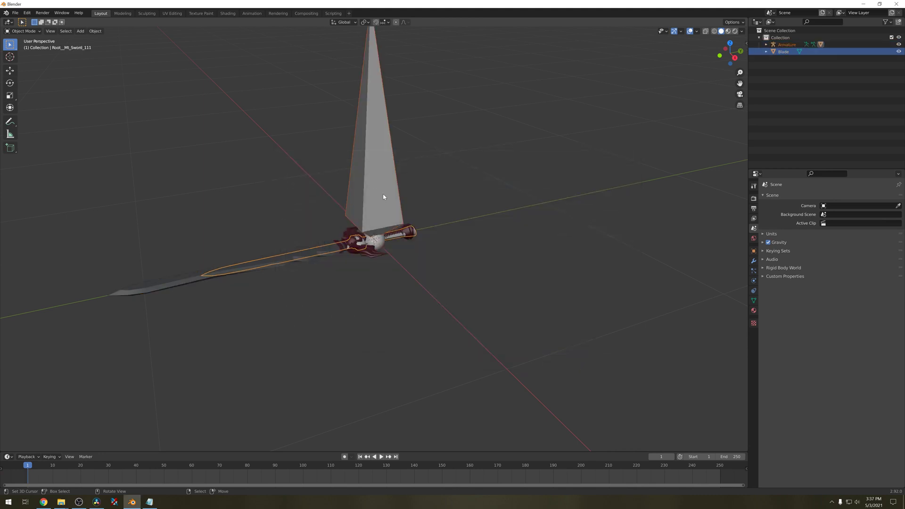
{"action": "scroll", "coordinate": [384, 199], "scroll_direction": "up", "scroll_amount": 1}
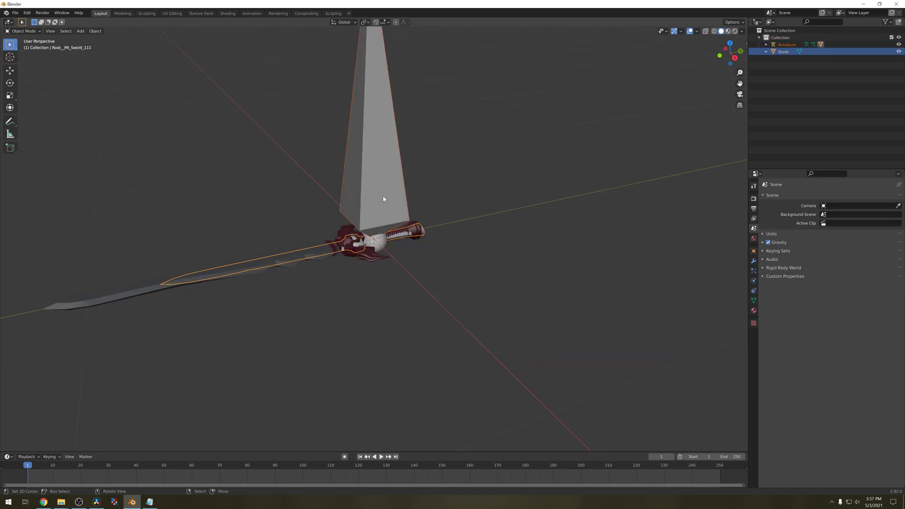
{"action": "key", "text": "g"}
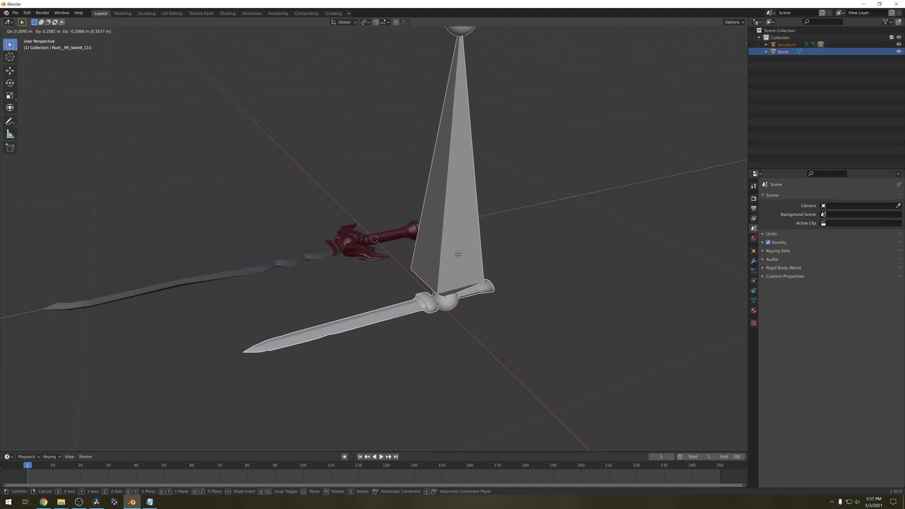
{"action": "key", "text": "Escape"}
Select the Blade mesh and begin scaling it down toward about 0.69.
{"action": "key", "text": "F3"}
{"action": "type", "text": "join"}
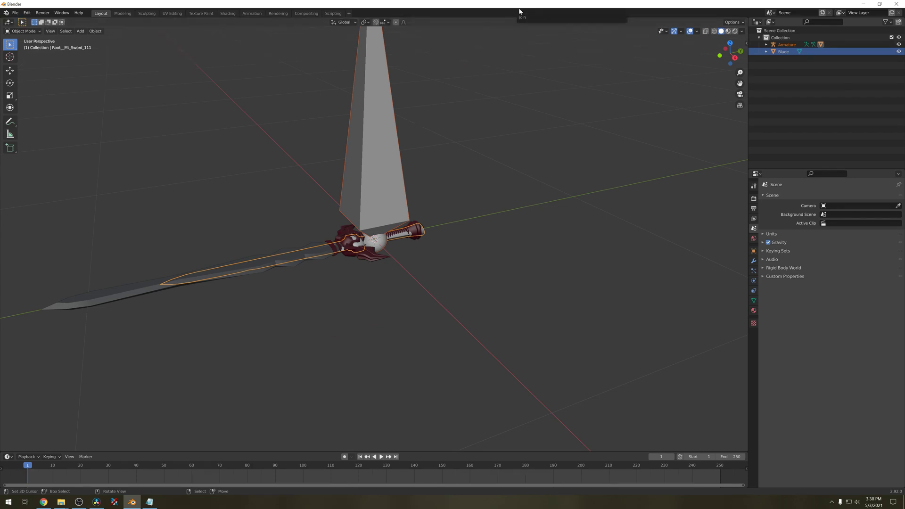
{"action": "key", "text": "Return"}
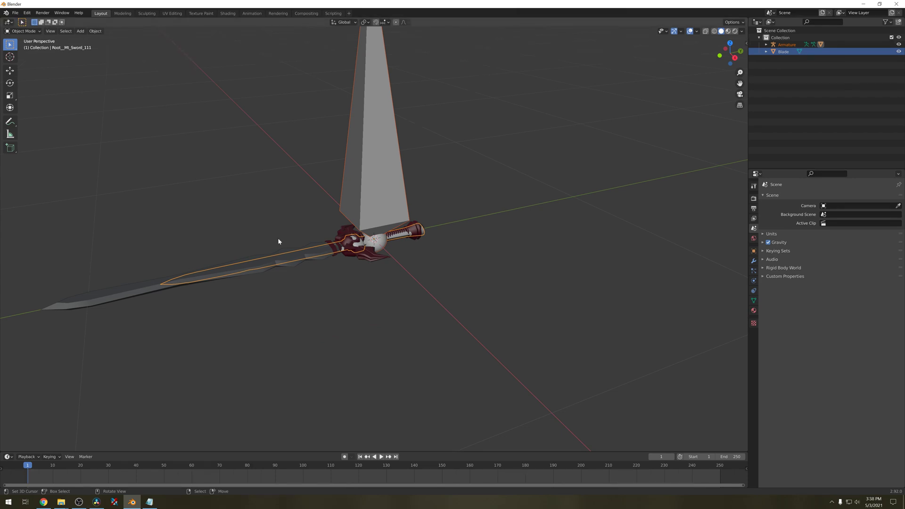
{"action": "left_click", "coordinate": [132, 293]}
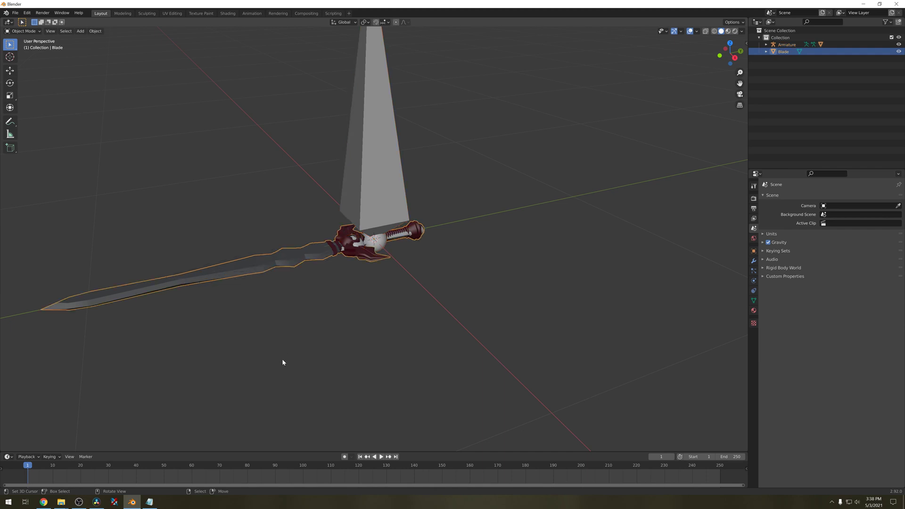
{"action": "key", "text": "s"}
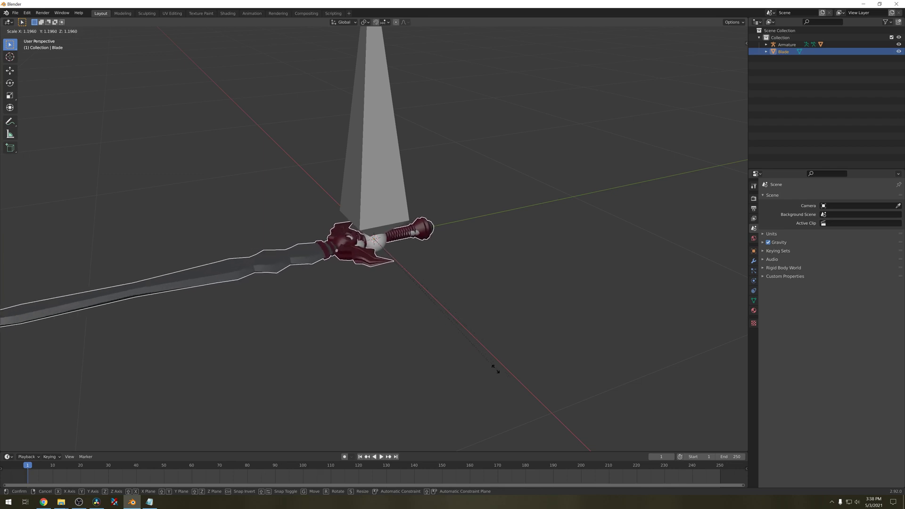
Confirm the Blade's smaller scale, select all old-sword geometry and deselect all Blade geometry.
{"action": "left_click", "coordinate": [425, 331]}
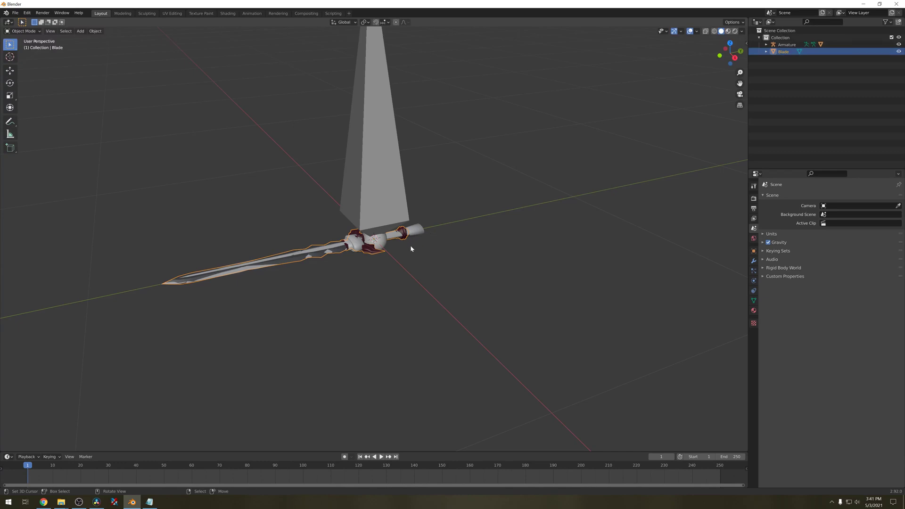
{"action": "left_click", "coordinate": [416, 233]}
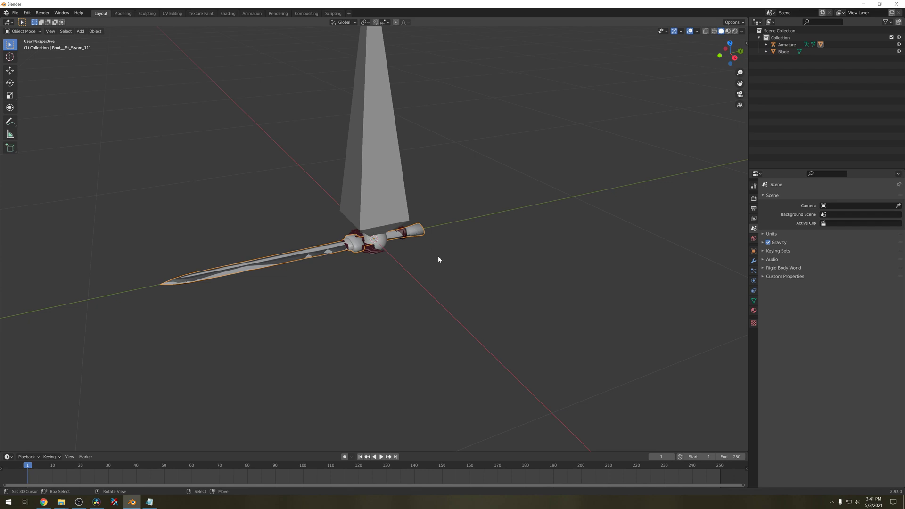
{"action": "key", "text": "Tab"}
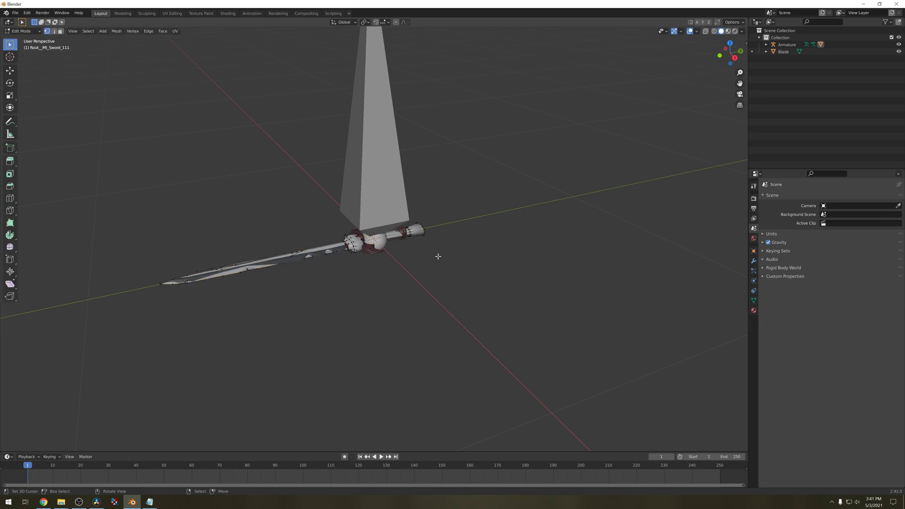
{"action": "key", "text": "a"}
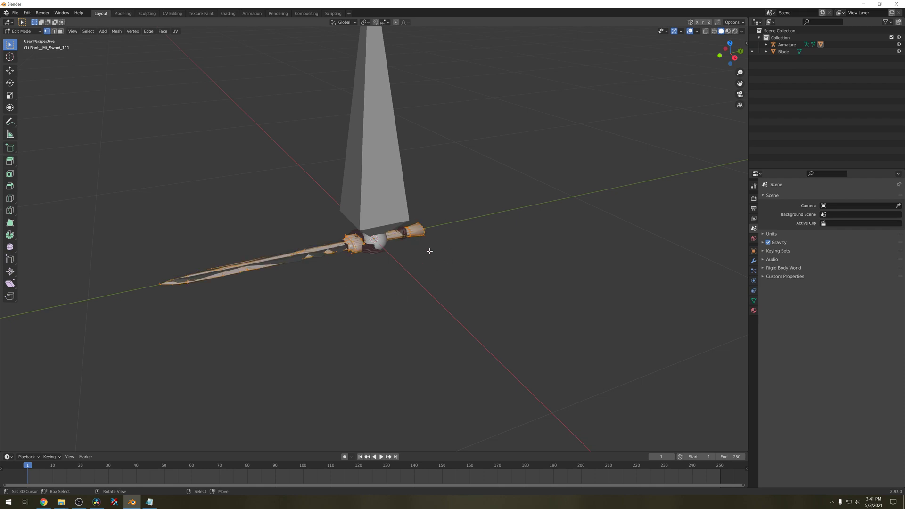
{"action": "key", "text": "Tab"}
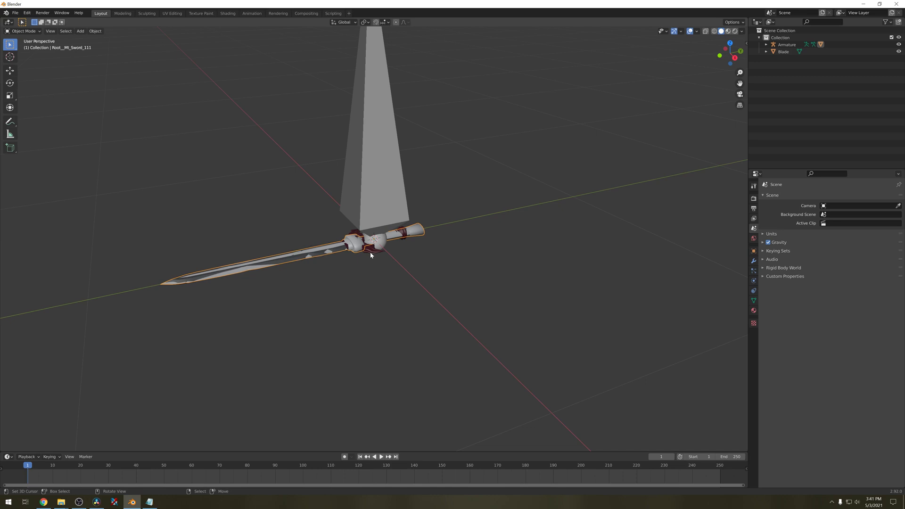
{"action": "left_click", "coordinate": [370, 255]}
{"action": "key", "text": "Tab"}
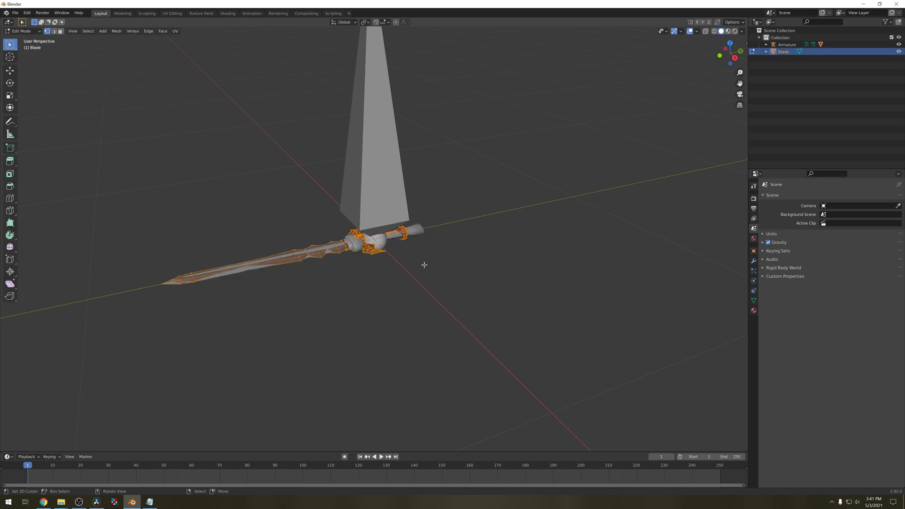
{"action": "key", "text": "alt+a"}
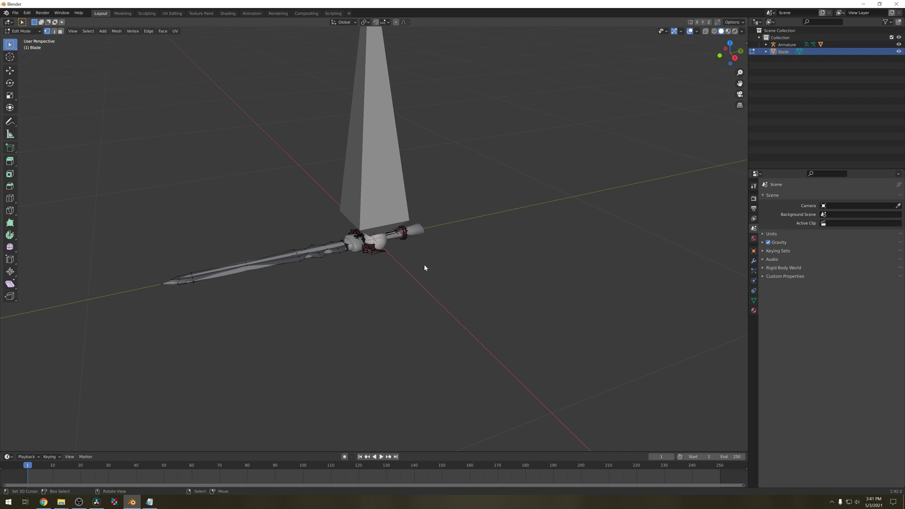
{"action": "key", "text": "Tab"}
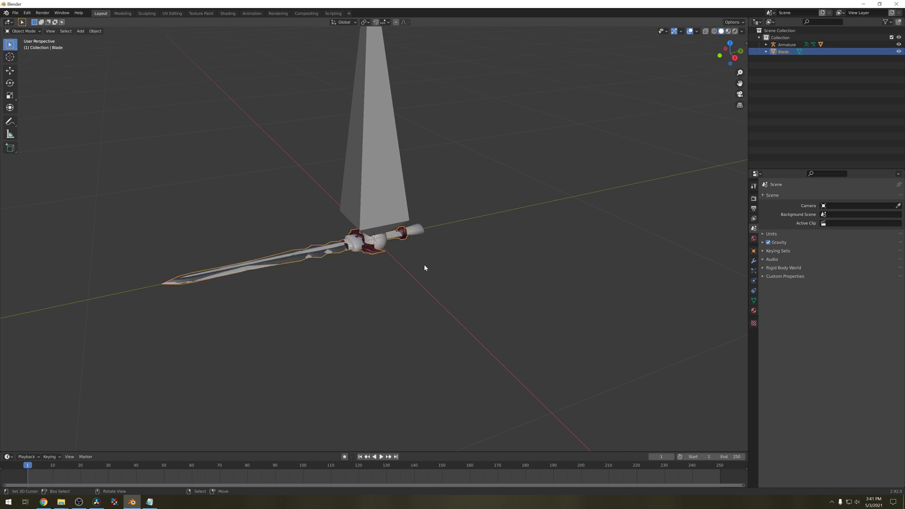
Join the Blade into the old sword mesh and delete the old sword's faces.
{"action": "left_click", "coordinate": [419, 234], "text": "shift"}
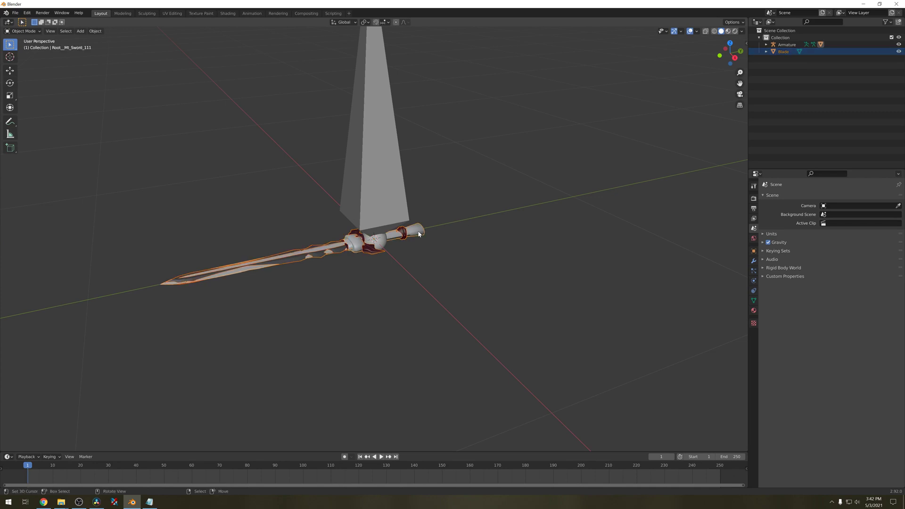
{"action": "key", "text": "ctrl+j"}
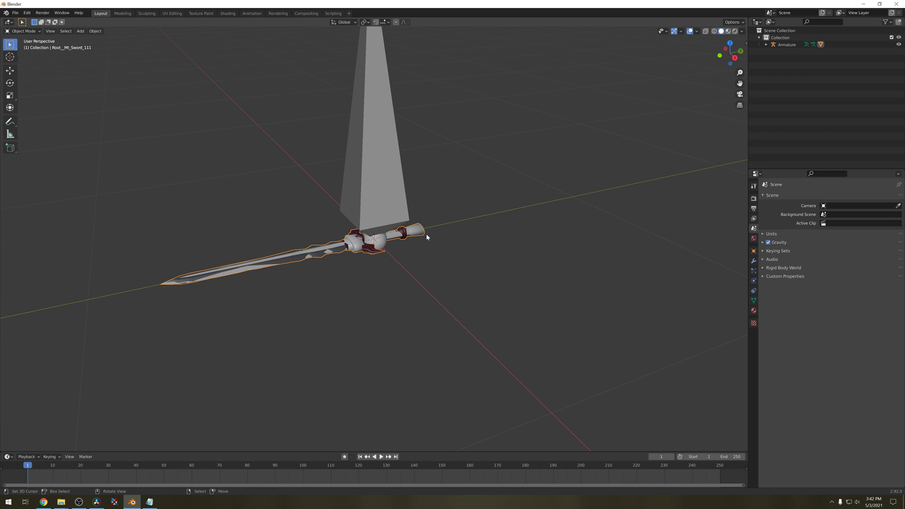
{"action": "key", "text": "Tab"}
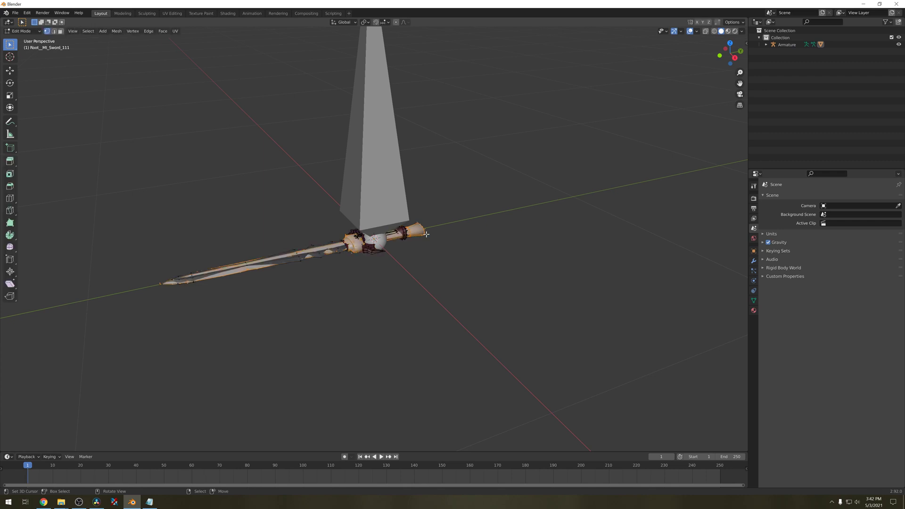
{"action": "key", "text": "x"}
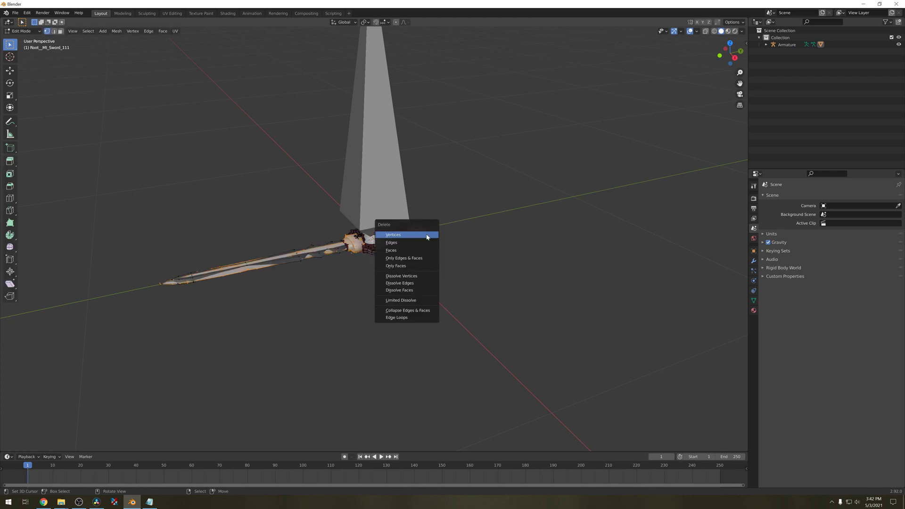
{"action": "left_click", "coordinate": [421, 248]}
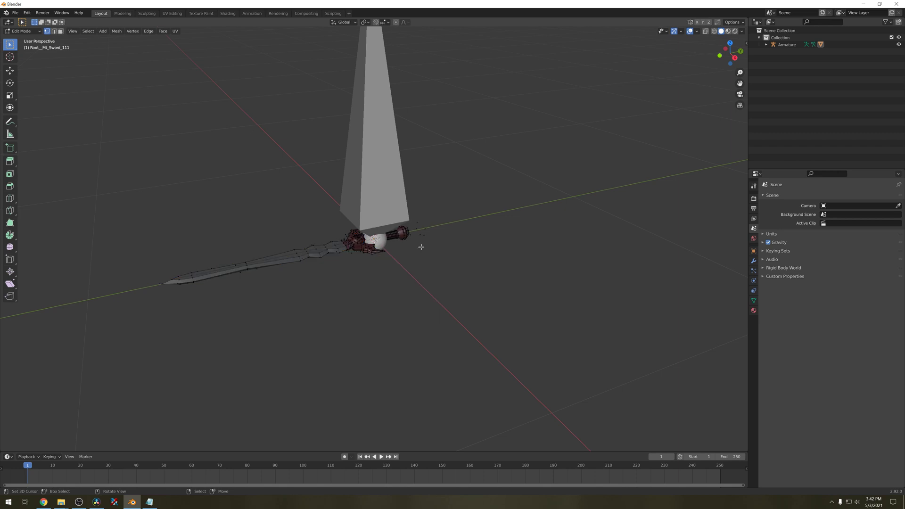
{"action": "key", "text": "Tab"}
Delete the texcoord UV map from the sword mesh's Object Data UV Maps list.
{"action": "key", "text": "F3"}
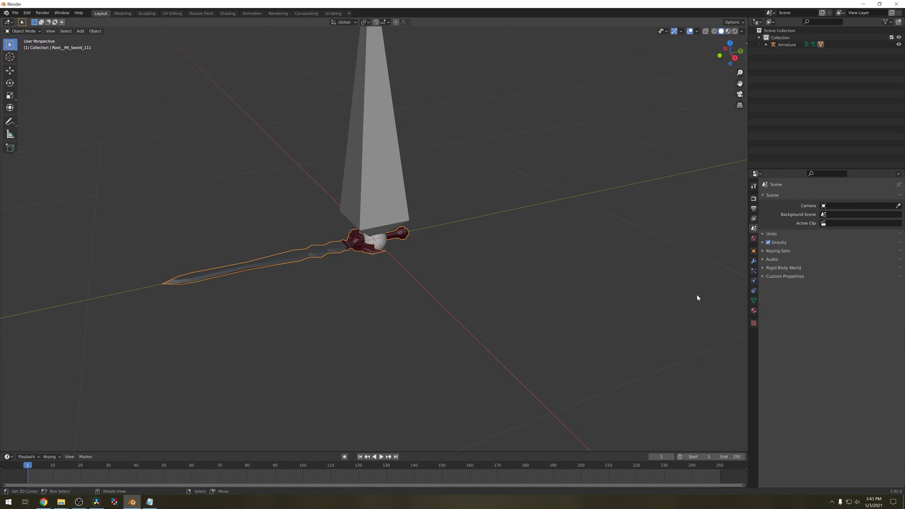
{"action": "left_click", "coordinate": [754, 301]}
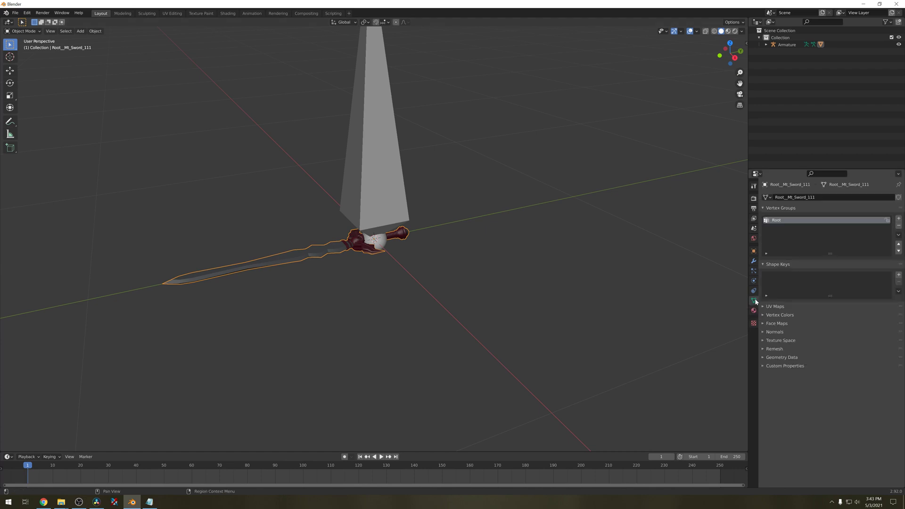
{"action": "left_click", "coordinate": [780, 306]}
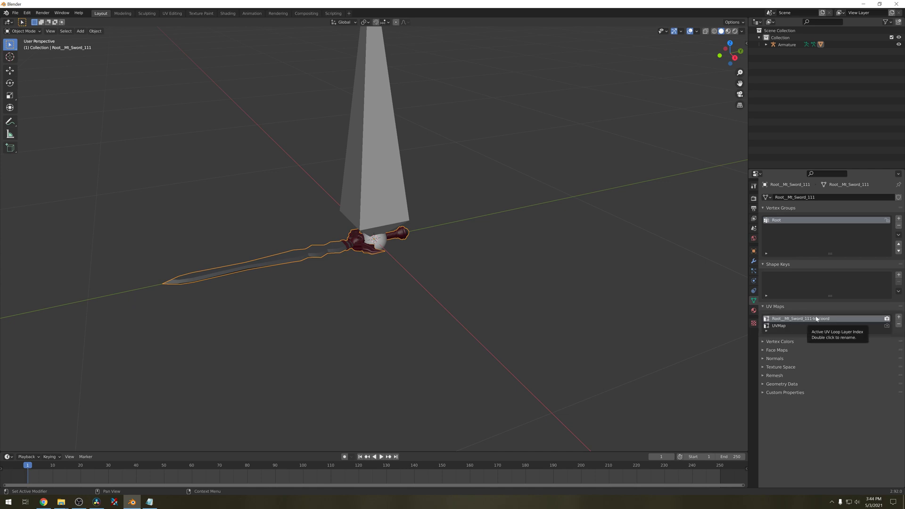
{"action": "left_click", "coordinate": [899, 325]}
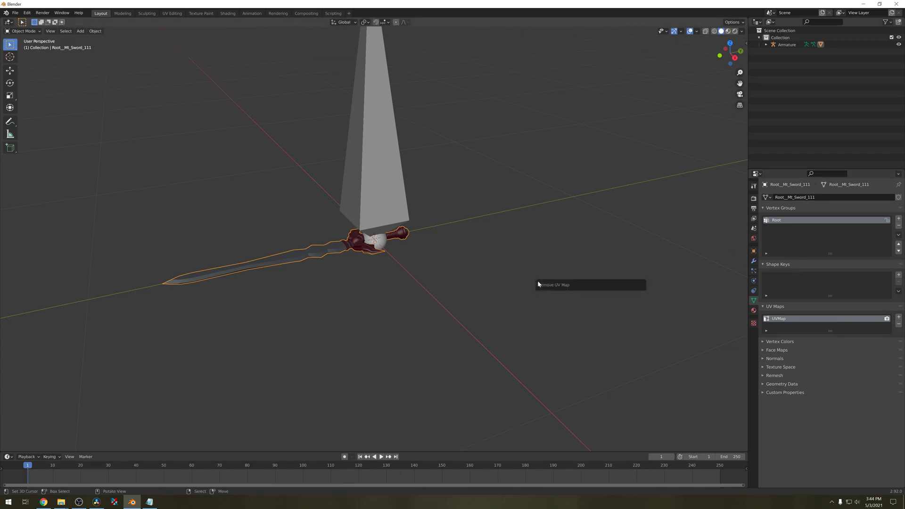
Export the sword as New Sword.dae, then quit Blender choosing to save the scene.
{"action": "left_click", "coordinate": [14, 14]}
{"action": "mouse_move", "coordinate": [34, 116]}
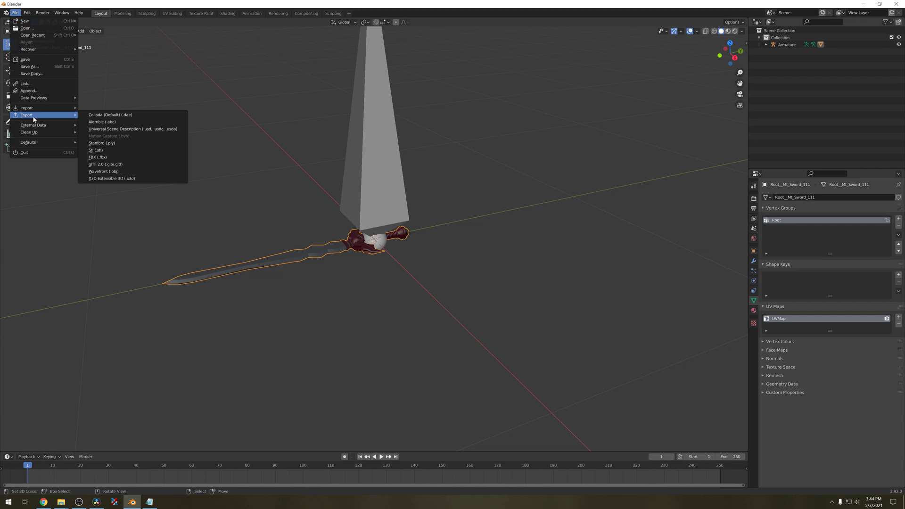
{"action": "left_click", "coordinate": [132, 116]}
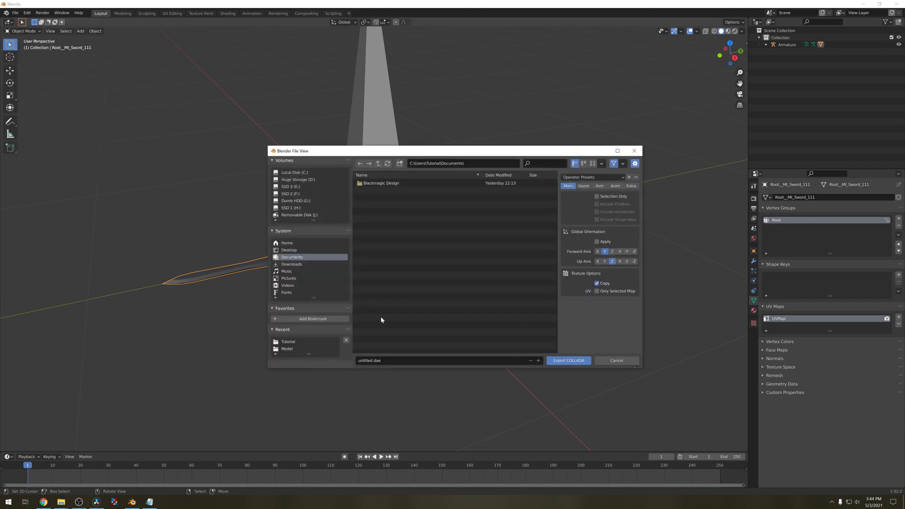
{"action": "left_click", "coordinate": [402, 362]}
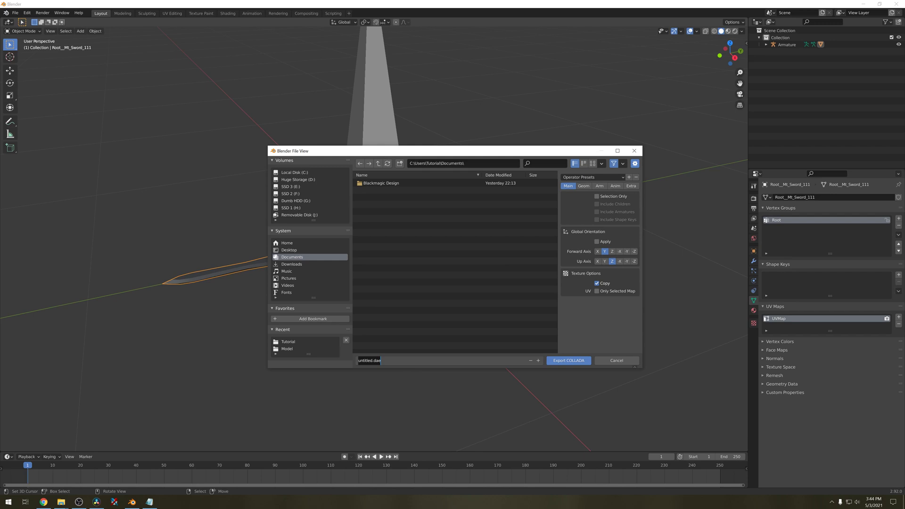
{"action": "key", "text": "Return"}
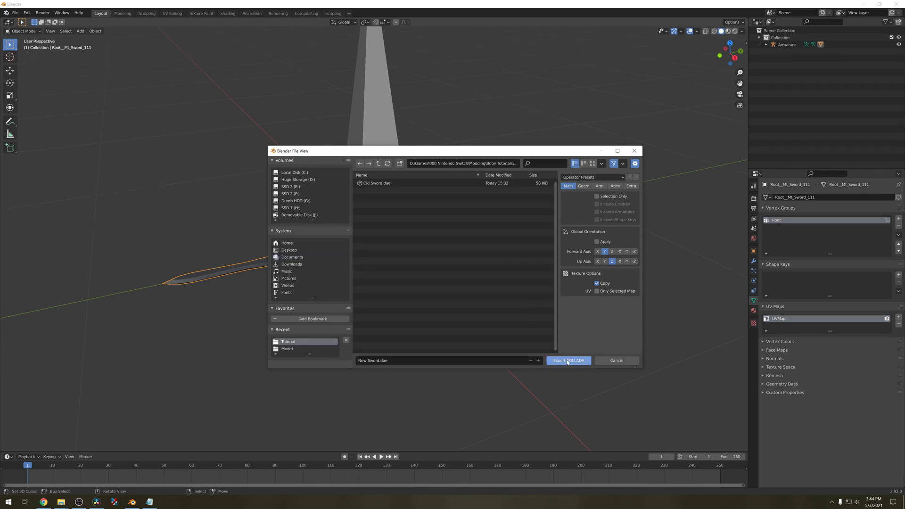
{"action": "left_click", "coordinate": [569, 360]}
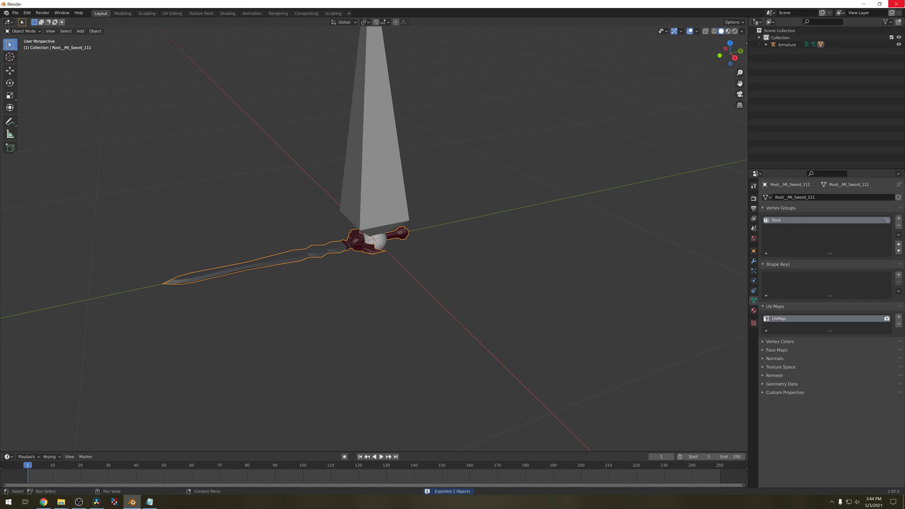
{"action": "left_click", "coordinate": [897, 4]}
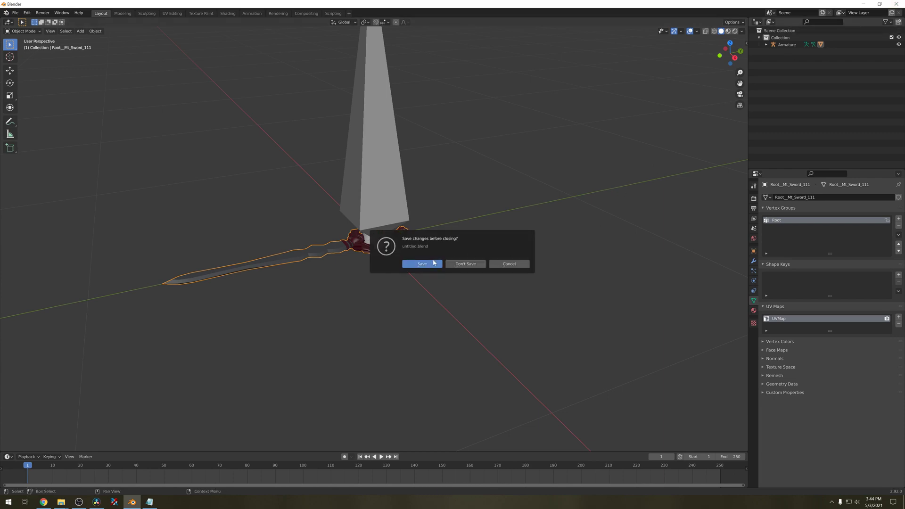
{"action": "left_click", "coordinate": [419, 265]}
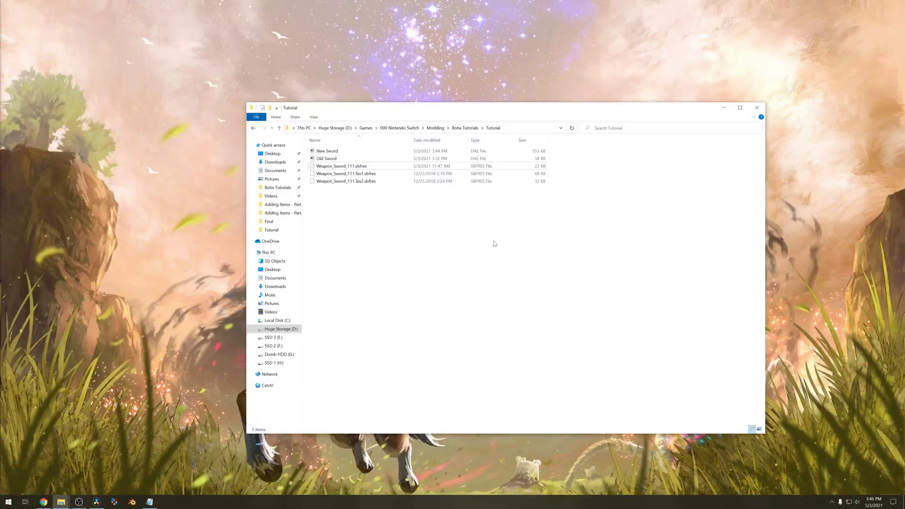
Bring Switch Toolbox back from the taskbar and maximize its window.
{"action": "left_click", "coordinate": [109, 505]}
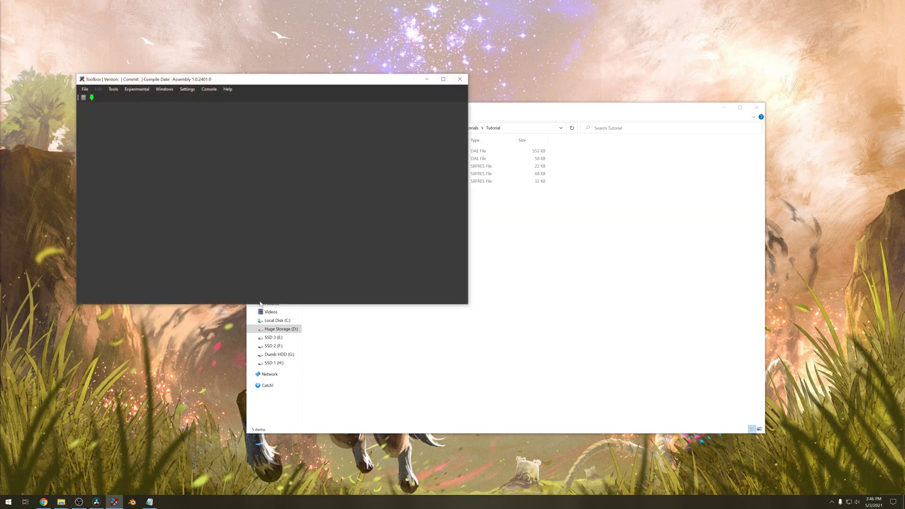
{"action": "left_click", "coordinate": [443, 79]}
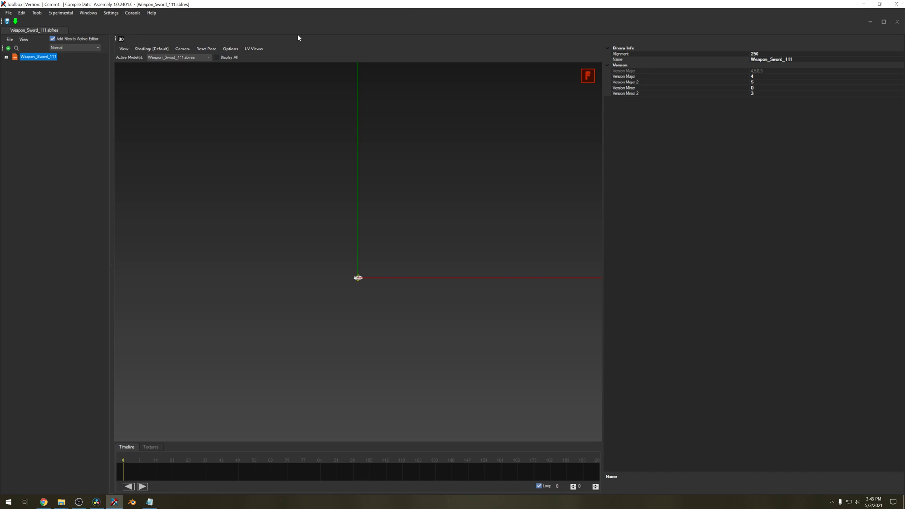
Start replacing the Weapon_Sword_111 model with the New Sword.dae file.
{"action": "left_click", "coordinate": [6, 57]}
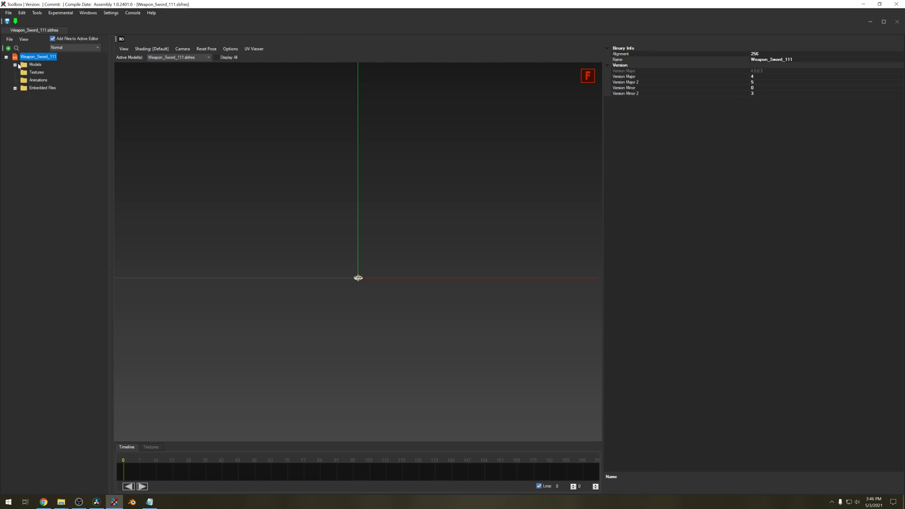
{"action": "left_click", "coordinate": [15, 64]}
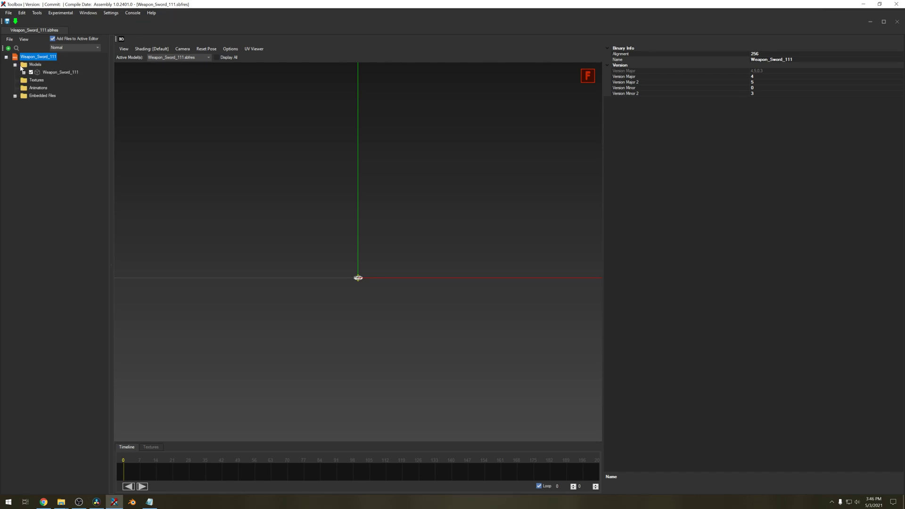
{"action": "left_click", "coordinate": [50, 73]}
{"action": "right_click", "coordinate": [50, 74]}
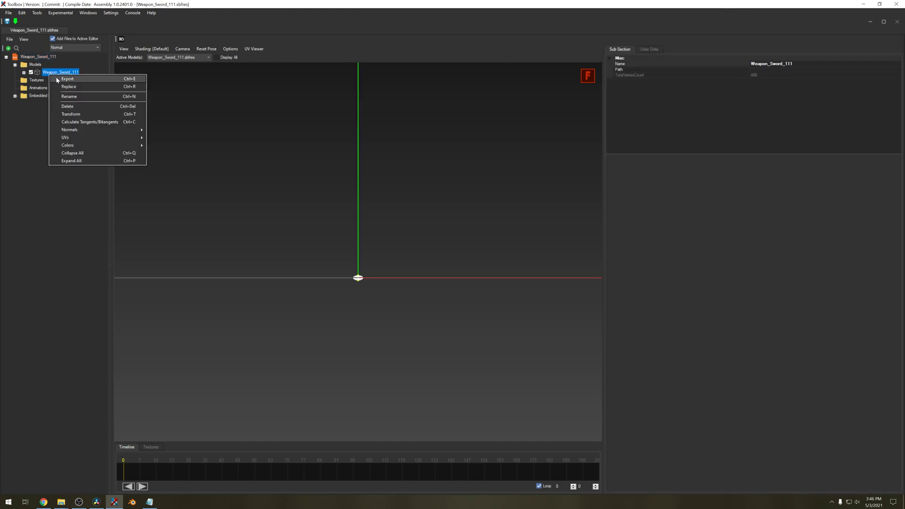
{"action": "left_click", "coordinate": [69, 87]}
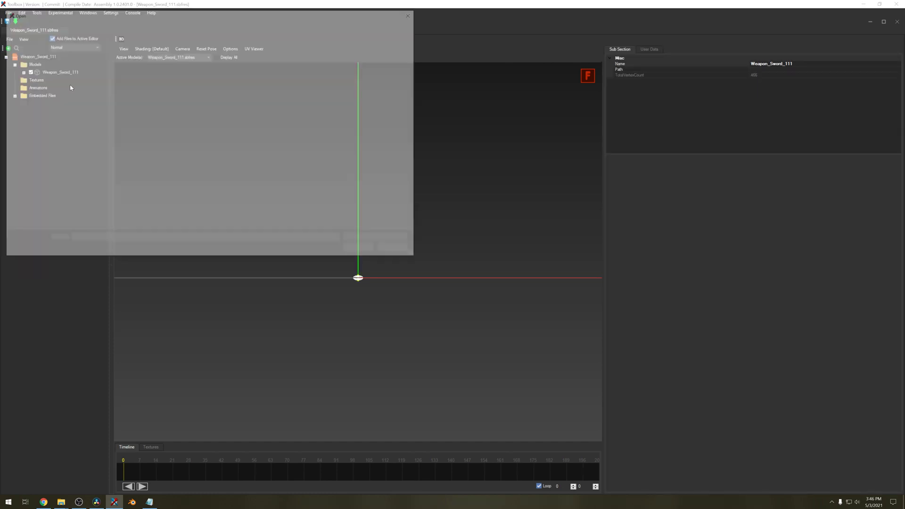
{"action": "left_click", "coordinate": [91, 80]}
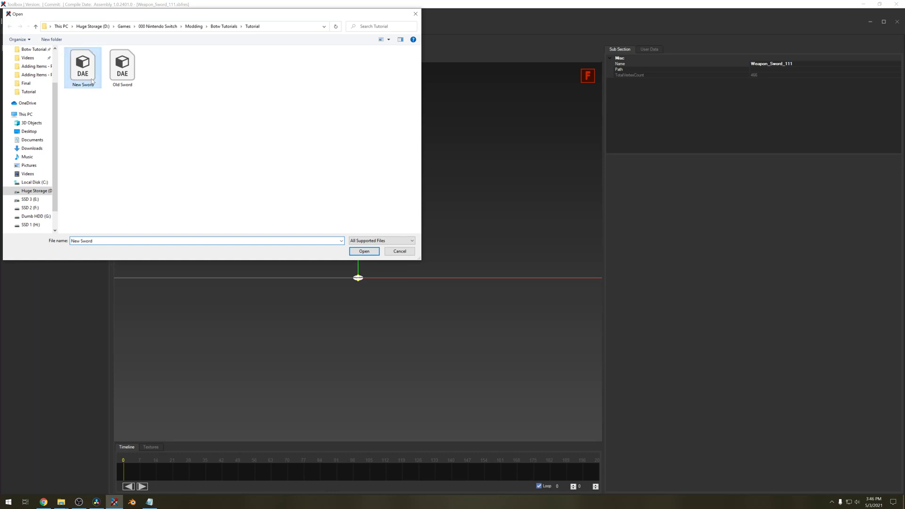
{"action": "double_click", "coordinate": [92, 80]}
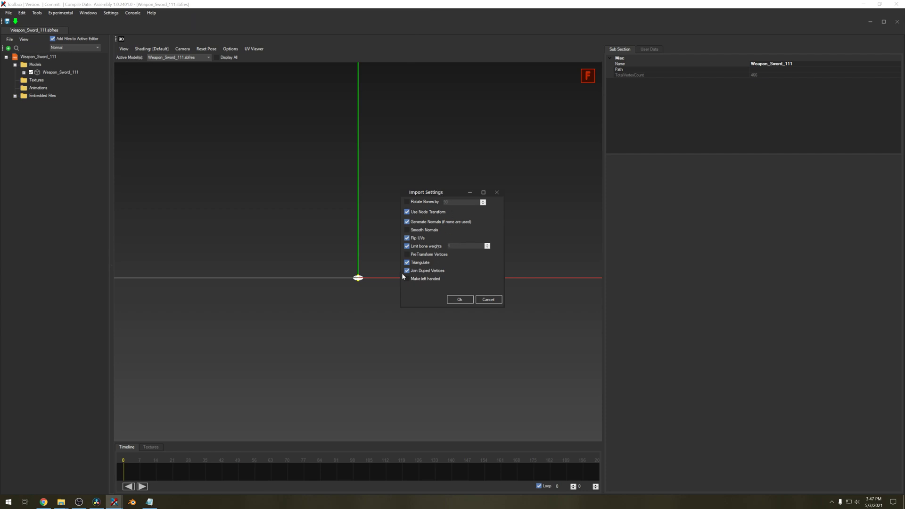
Import with Join Duped Vertices off, BreathOfTheWild preset, Use Material off, placeholder textures on.
{"action": "left_click", "coordinate": [417, 273]}
{"action": "left_click", "coordinate": [457, 301]}
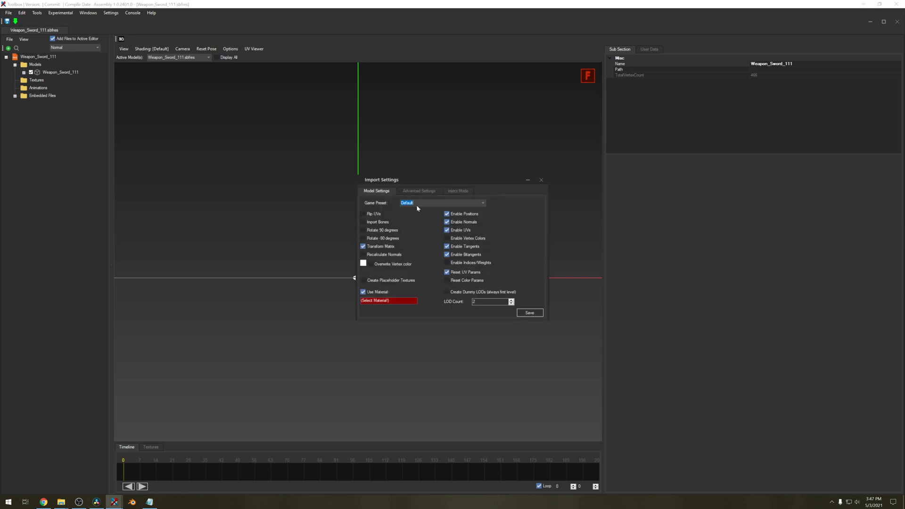
{"action": "left_click", "coordinate": [482, 206]}
{"action": "left_click", "coordinate": [455, 217]}
{"action": "left_click", "coordinate": [367, 292]}
{"action": "left_click", "coordinate": [366, 282]}
Finish importing the New Sword model and view it from above.
{"action": "left_click", "coordinate": [530, 314]}
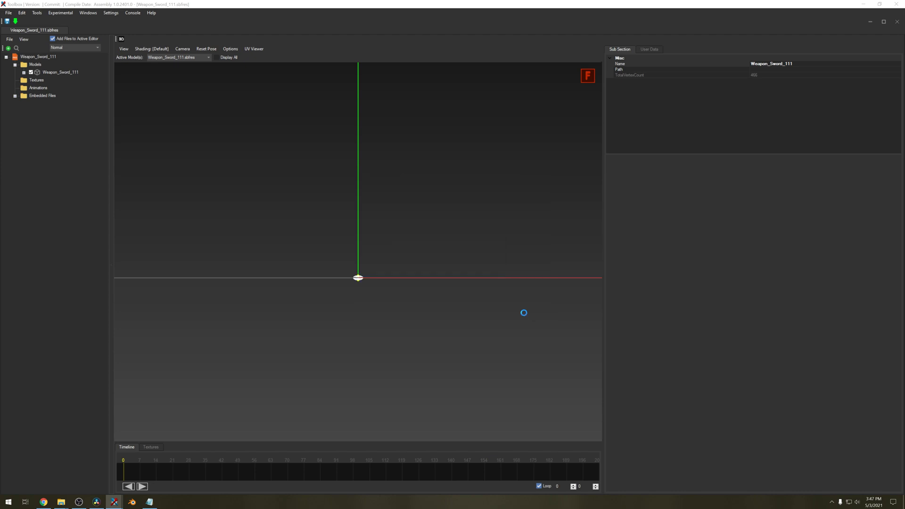
{"action": "left_click_drag", "start_coordinate": [442, 237], "coordinate": [294, 354]}
{"action": "scroll", "coordinate": [352, 346], "scroll_direction": "down", "scroll_amount": 3}
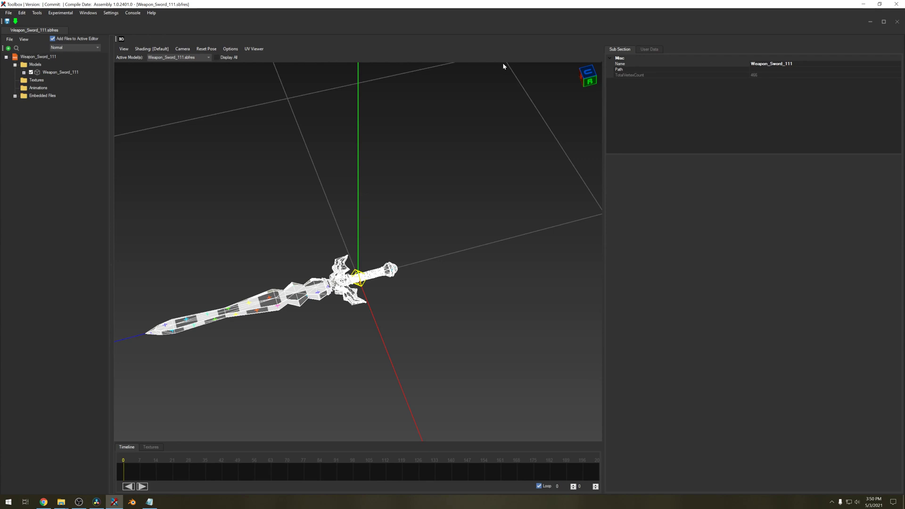
Export the Mt_Sword_111 material from the model's Materials folder and save the file.
{"action": "left_click", "coordinate": [24, 73]}
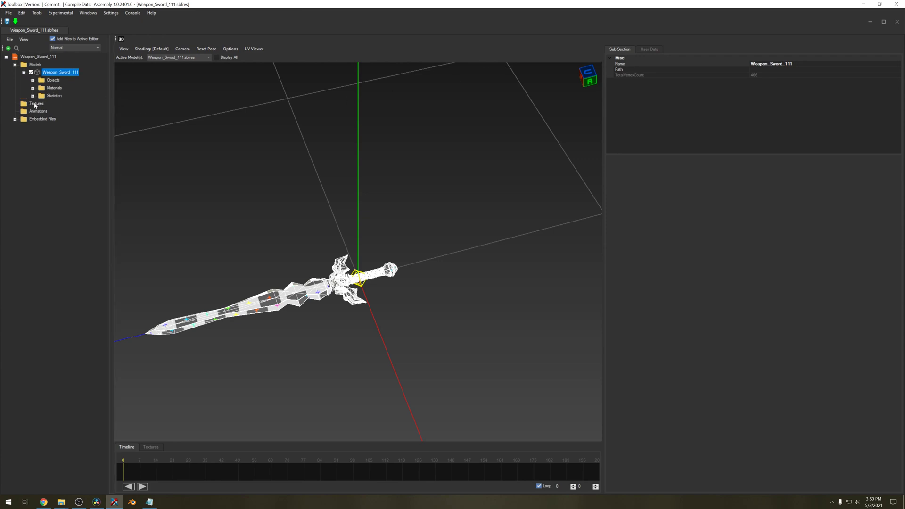
{"action": "left_click", "coordinate": [33, 89]}
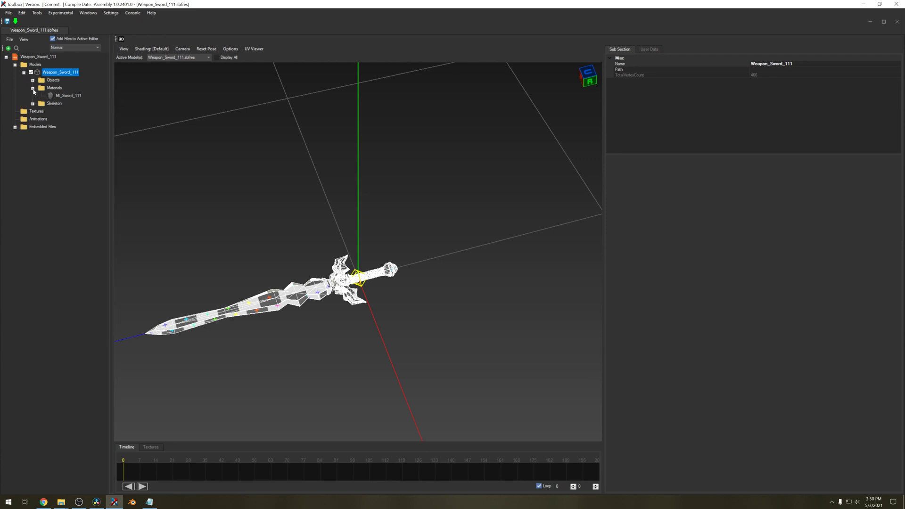
{"action": "right_click", "coordinate": [60, 97]}
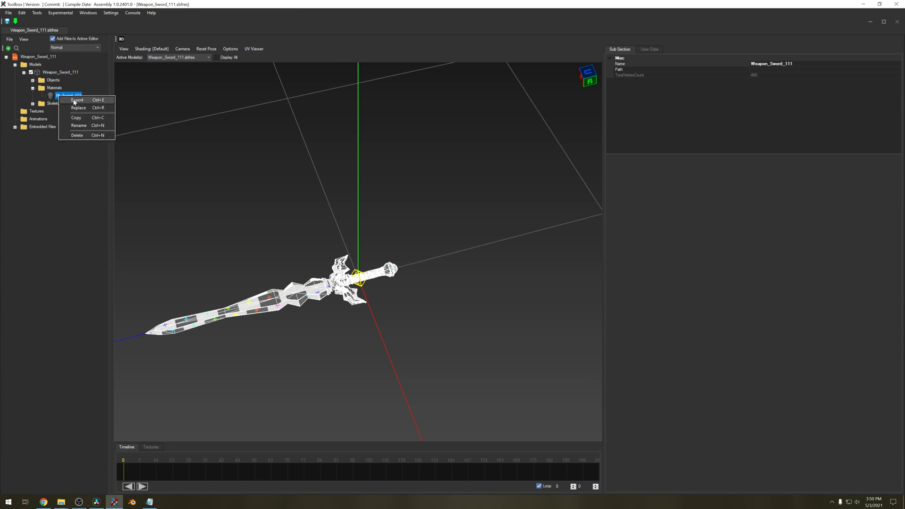
{"action": "left_click", "coordinate": [75, 100]}
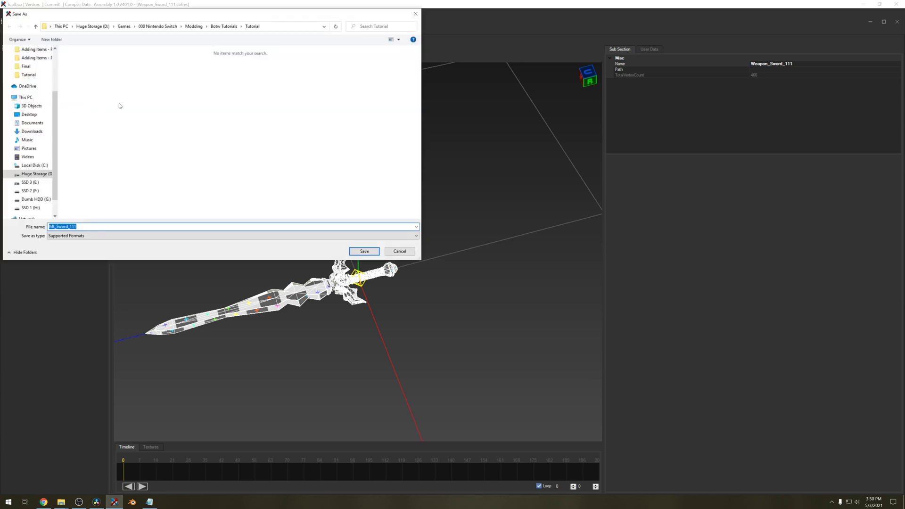
{"action": "left_click", "coordinate": [365, 251]}
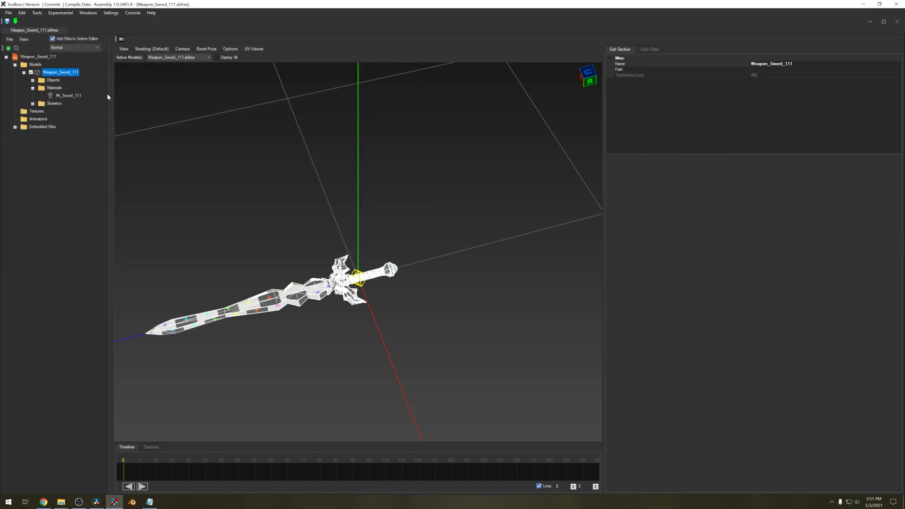
Import Weapon_Sword_111_Alb and assign it as Mt_Sword_111's albedo texture.
{"action": "left_click", "coordinate": [65, 97]}
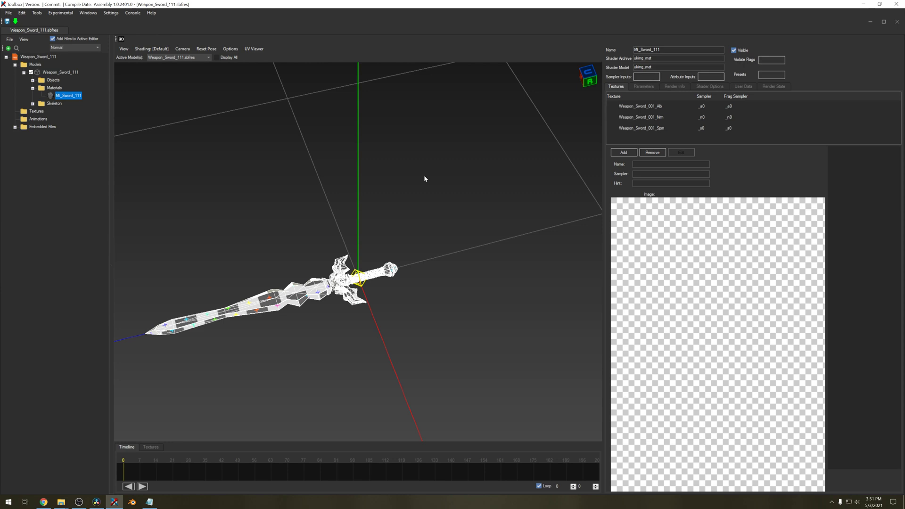
{"action": "double_click", "coordinate": [650, 106]}
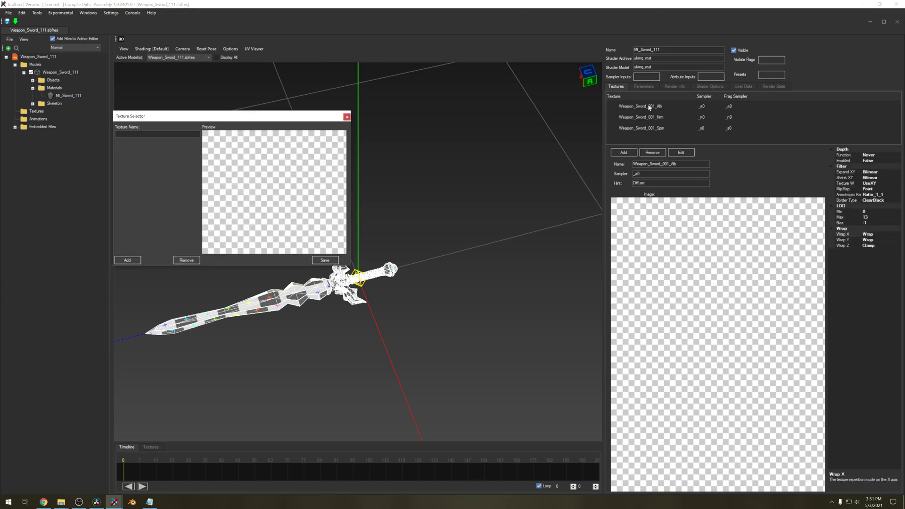
{"action": "left_click", "coordinate": [124, 261]}
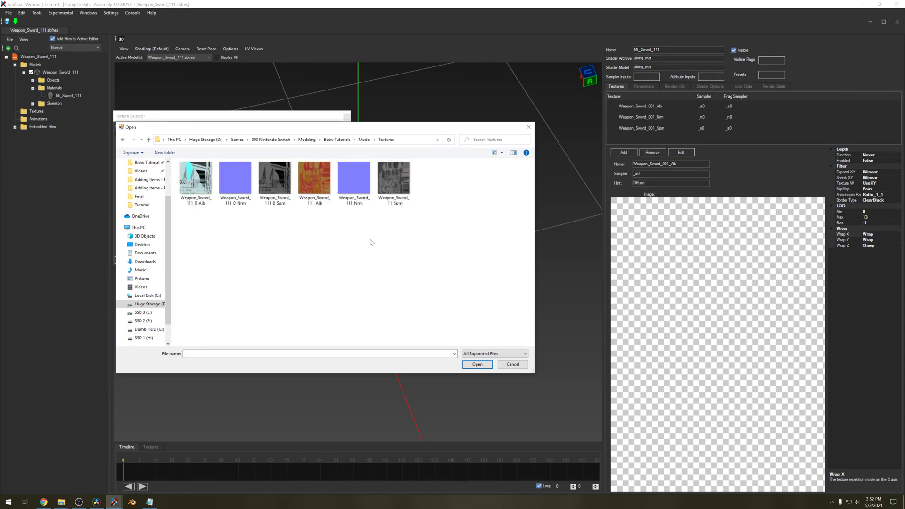
{"action": "double_click", "coordinate": [316, 200]}
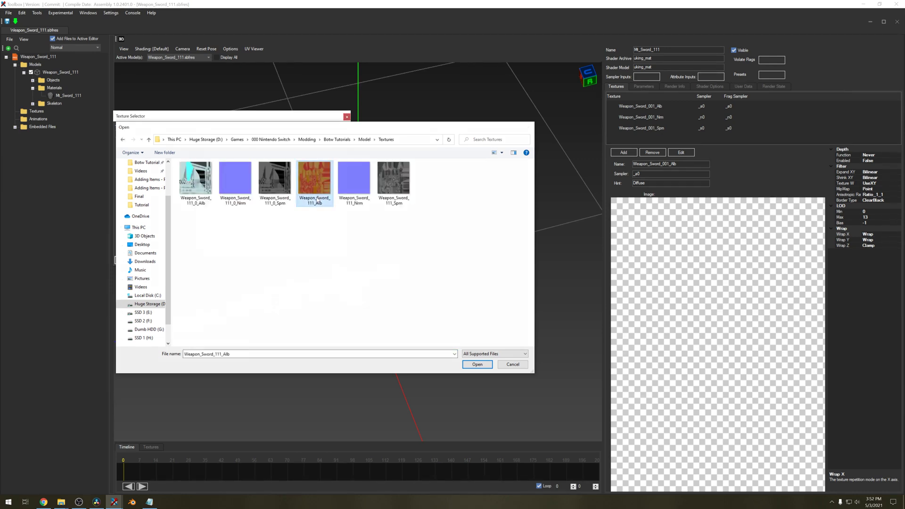
{"action": "left_click", "coordinate": [362, 270]}
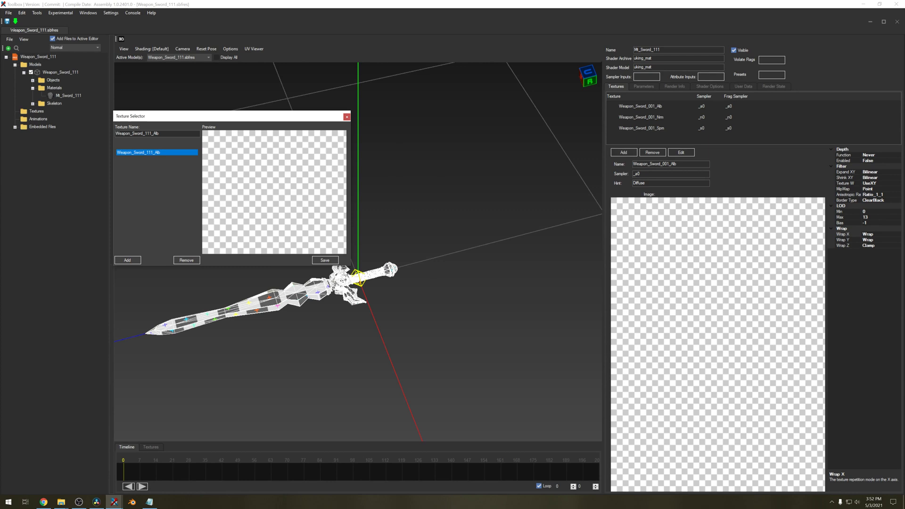
{"action": "key", "text": "Return"}
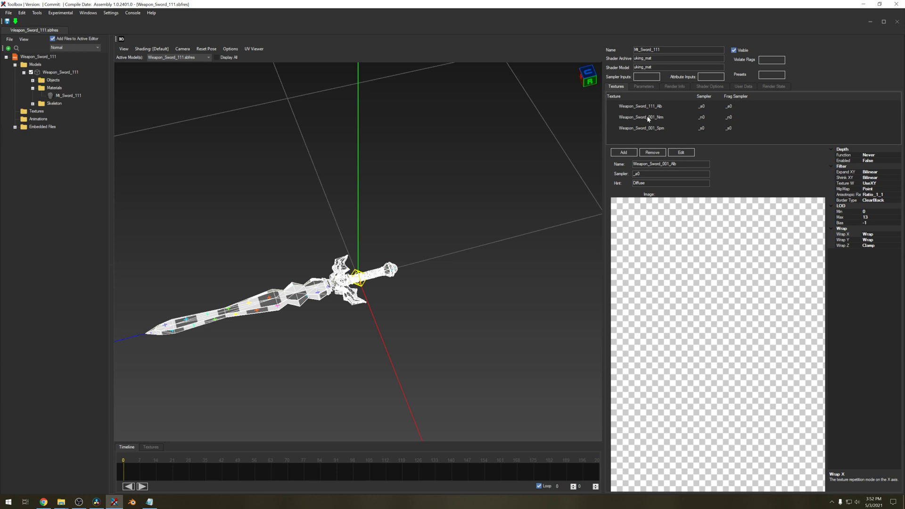
{"action": "left_click", "coordinate": [692, 129]}
Import Mt_Sword_111.bfmat from the Tutorial folder and open the new Mt_Sword_111_0 material.
{"action": "right_click", "coordinate": [53, 90]}
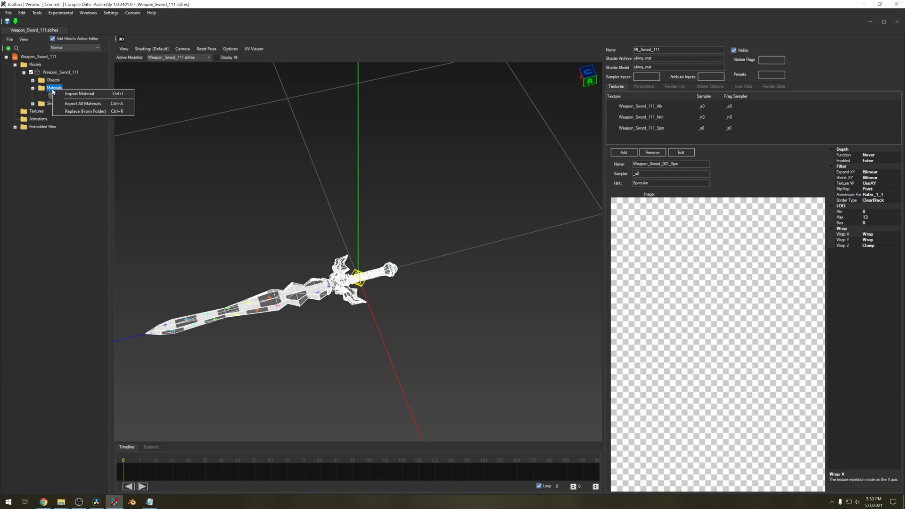
{"action": "left_click", "coordinate": [69, 94]}
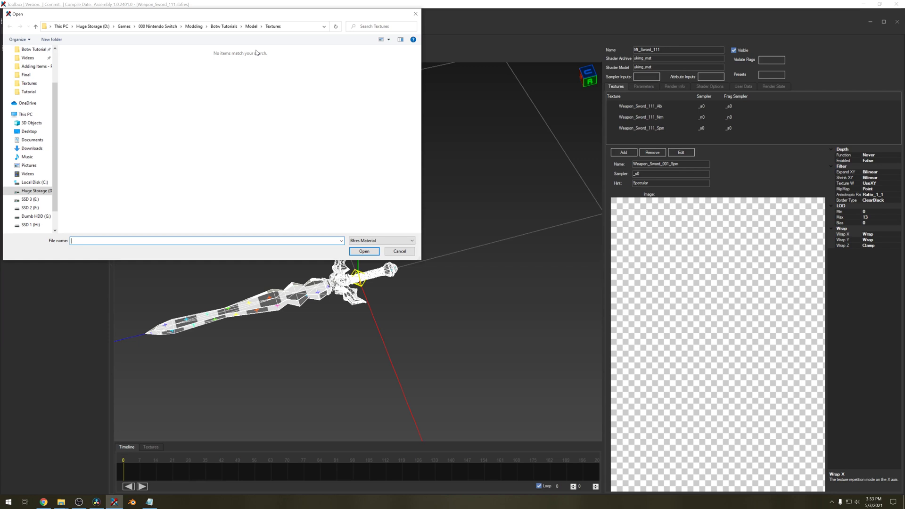
{"action": "left_click", "coordinate": [29, 92]}
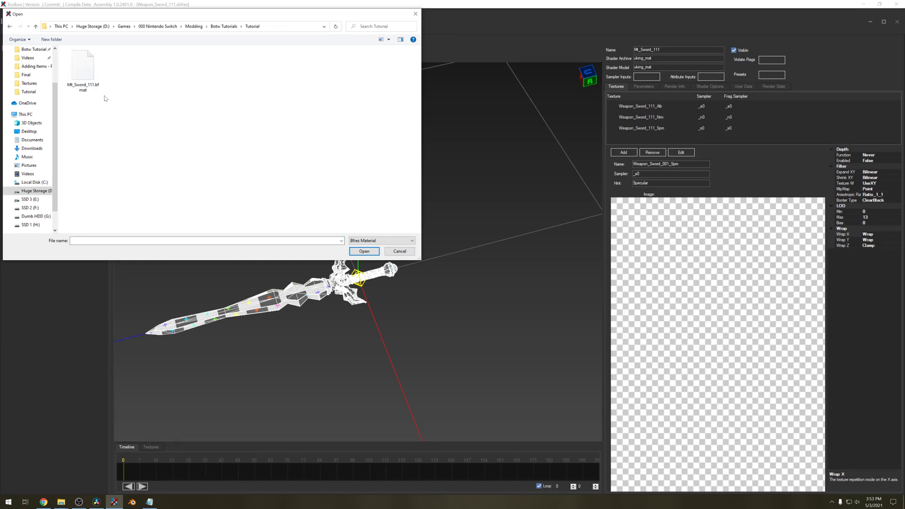
{"action": "left_click", "coordinate": [76, 91]}
{"action": "double_click", "coordinate": [76, 90]}
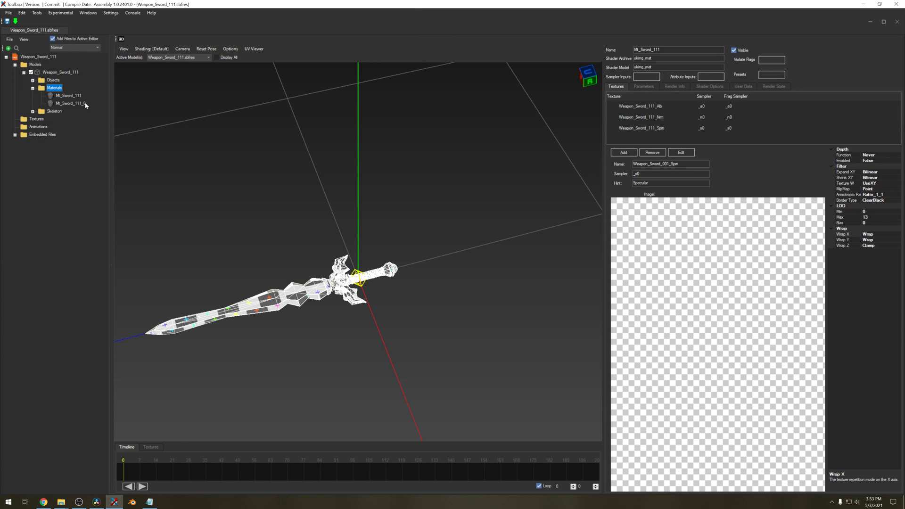
{"action": "left_click", "coordinate": [75, 103]}
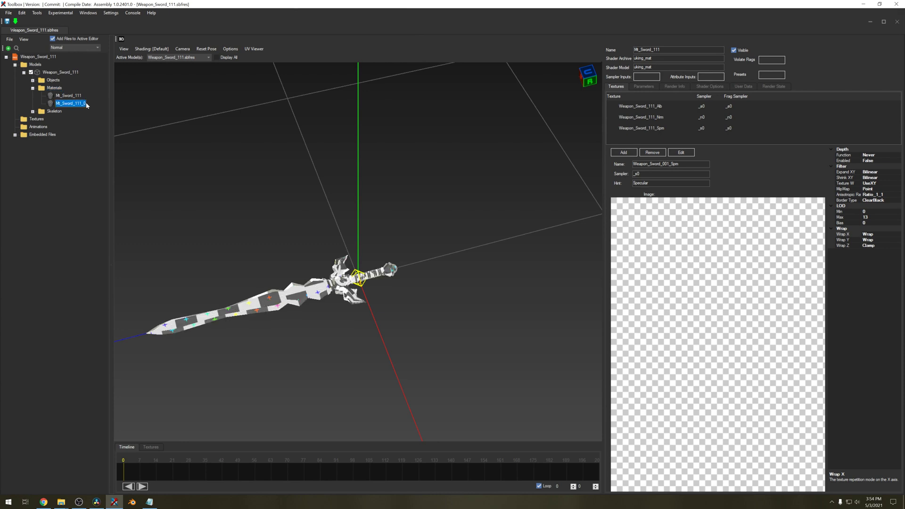
Import Weapon_Sword_111_0_Alb and assign it to Mt_Sword_111_0's first texture slot.
{"action": "double_click", "coordinate": [644, 108]}
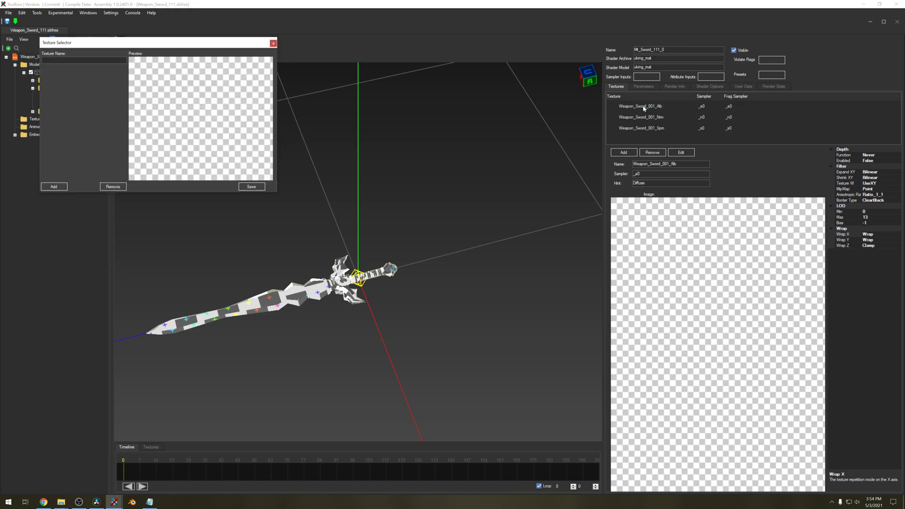
{"action": "left_click", "coordinate": [54, 187]}
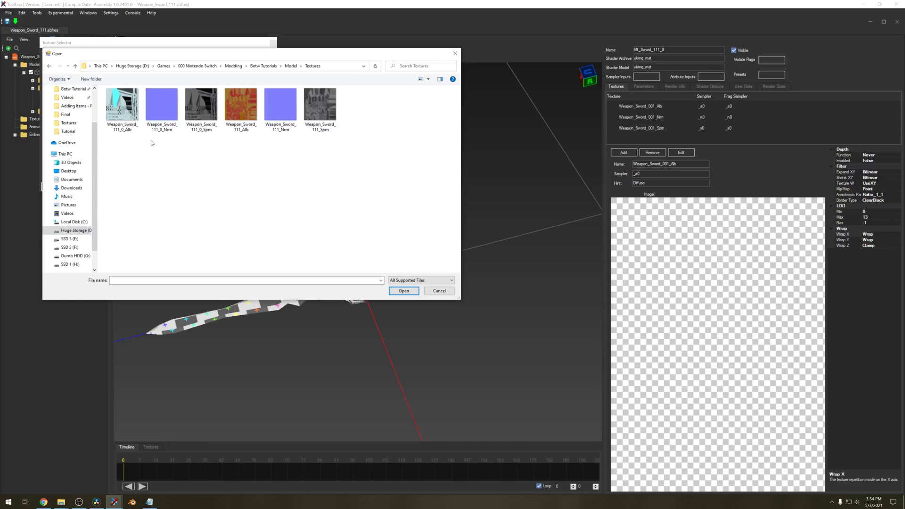
{"action": "double_click", "coordinate": [130, 126]}
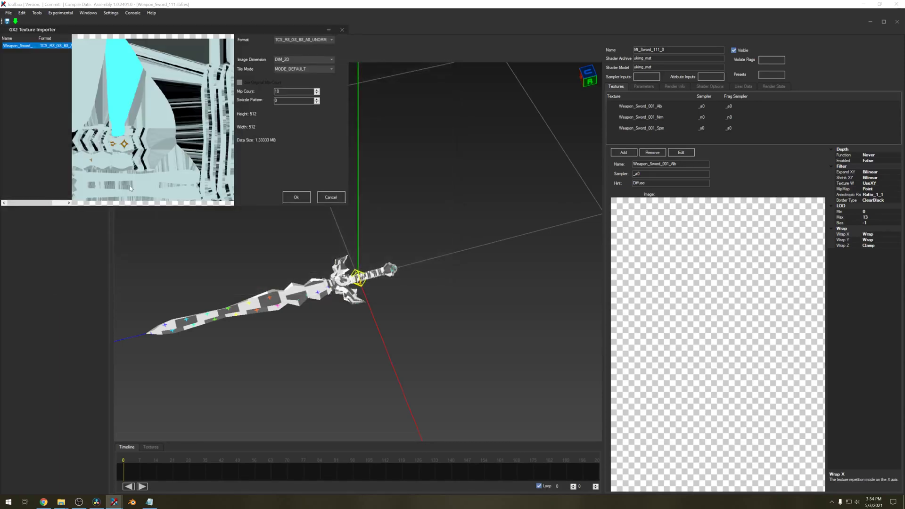
{"action": "left_click", "coordinate": [296, 197]}
{"action": "left_click", "coordinate": [252, 185]}
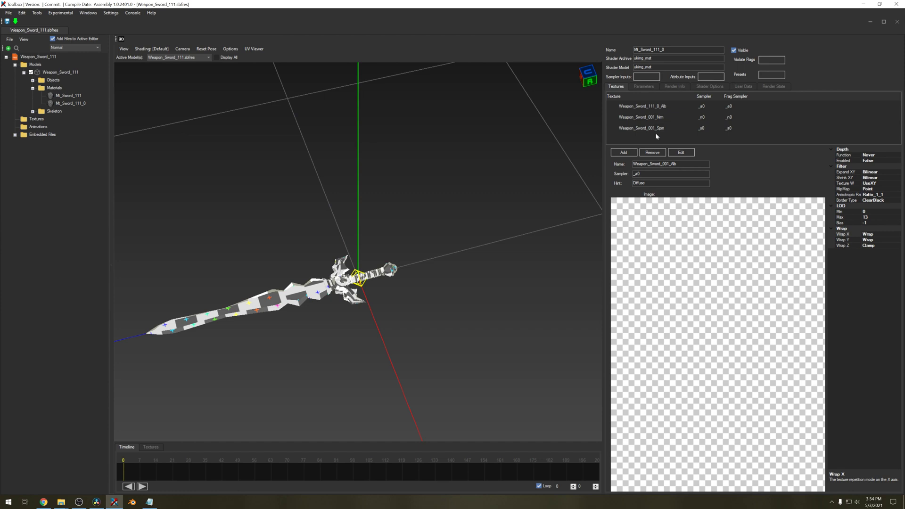
{"action": "left_click", "coordinate": [747, 142]}
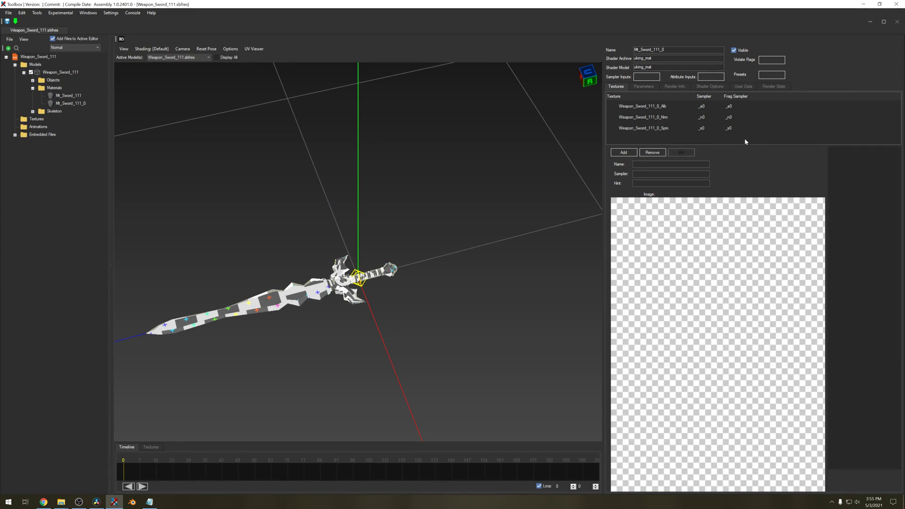
Set the first Root mesh's material to Mt_Sword_111_0 and the second mesh's to Mt_Sword_111.
{"action": "left_click", "coordinate": [33, 81]}
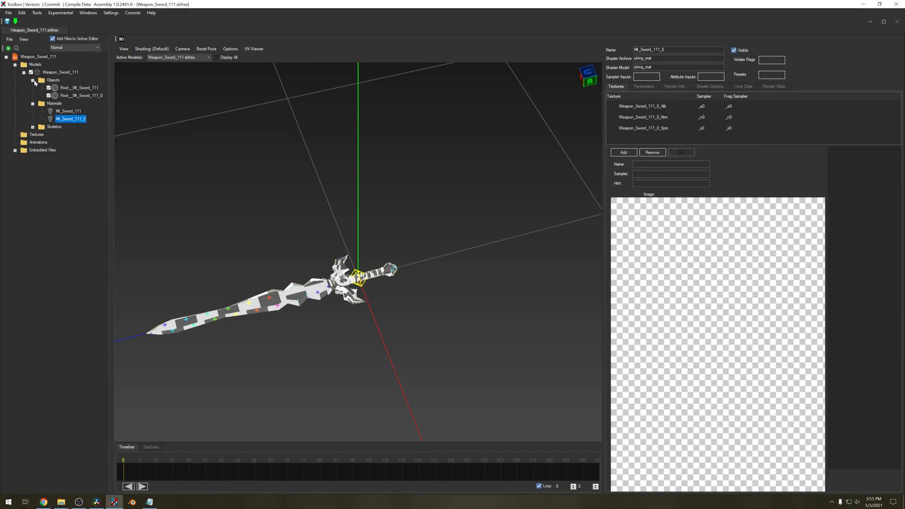
{"action": "left_click", "coordinate": [66, 88]}
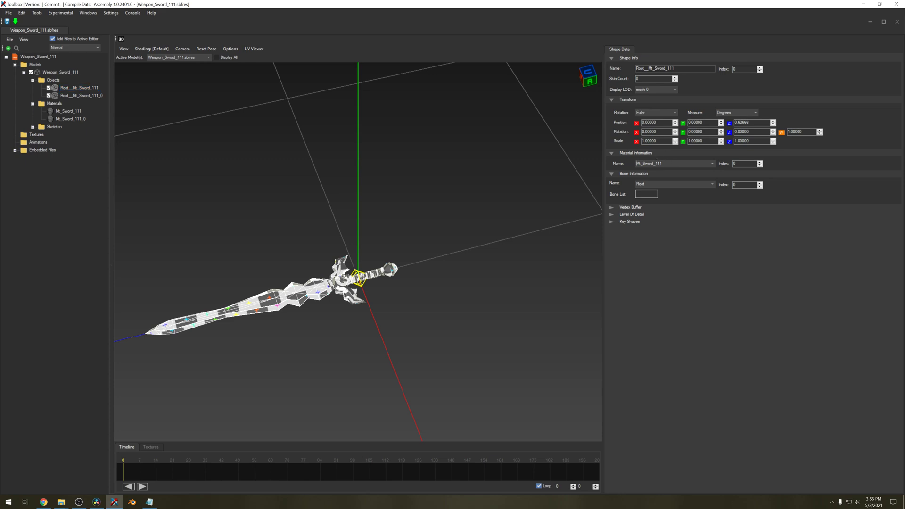
{"action": "left_click", "coordinate": [711, 163]}
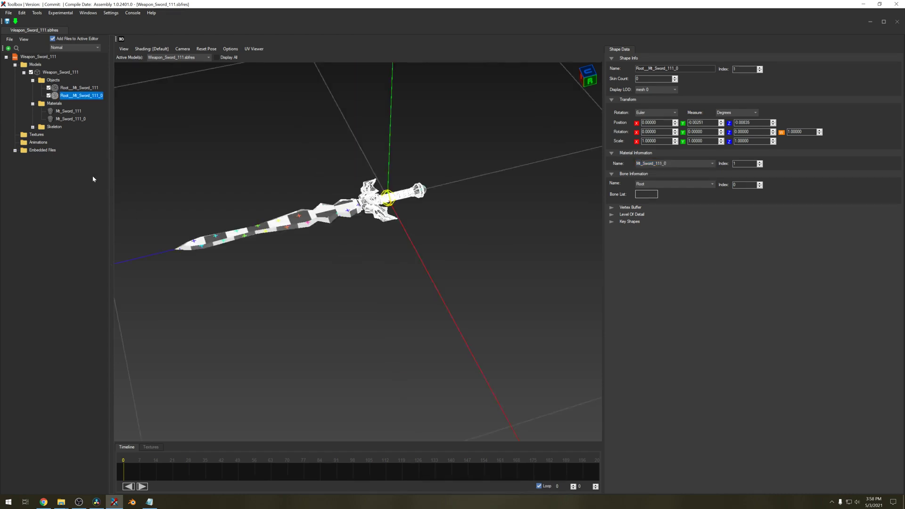
{"action": "left_click", "coordinate": [74, 88]}
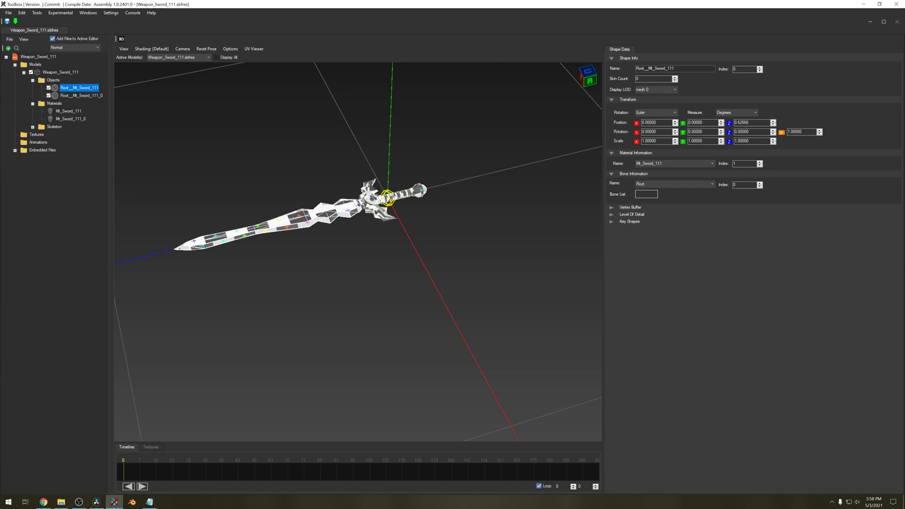
{"action": "left_click", "coordinate": [686, 164]}
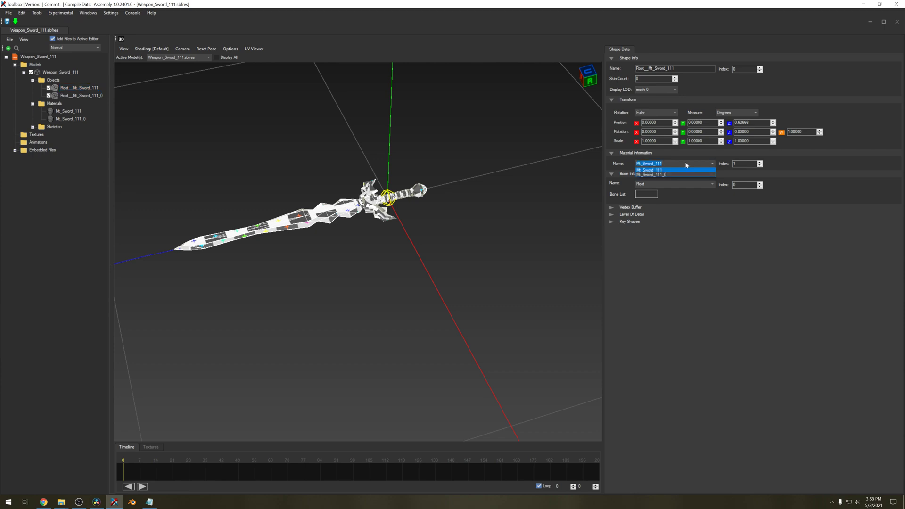
{"action": "left_click", "coordinate": [677, 174]}
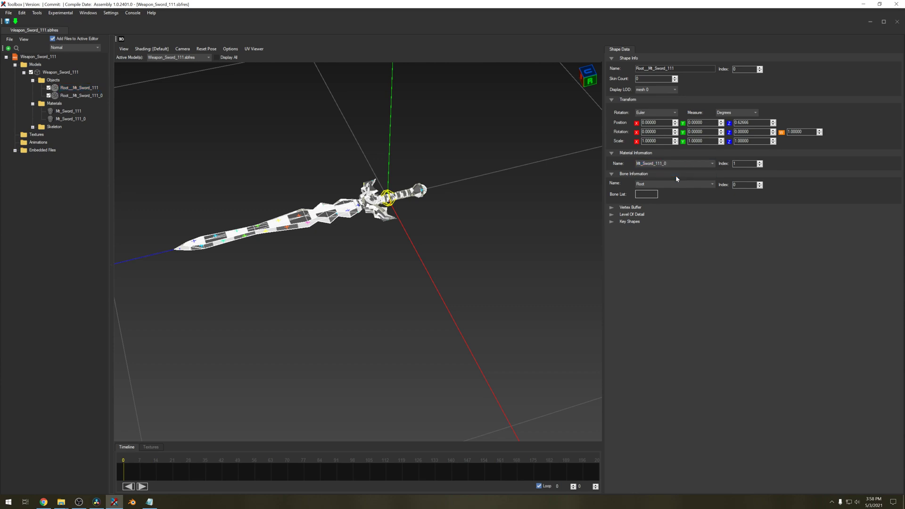
{"action": "left_click", "coordinate": [80, 97]}
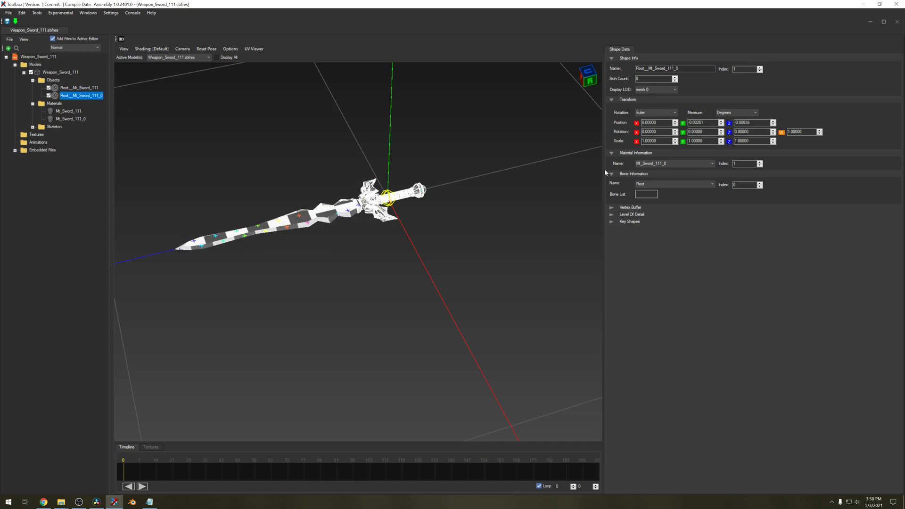
{"action": "left_click", "coordinate": [711, 165]}
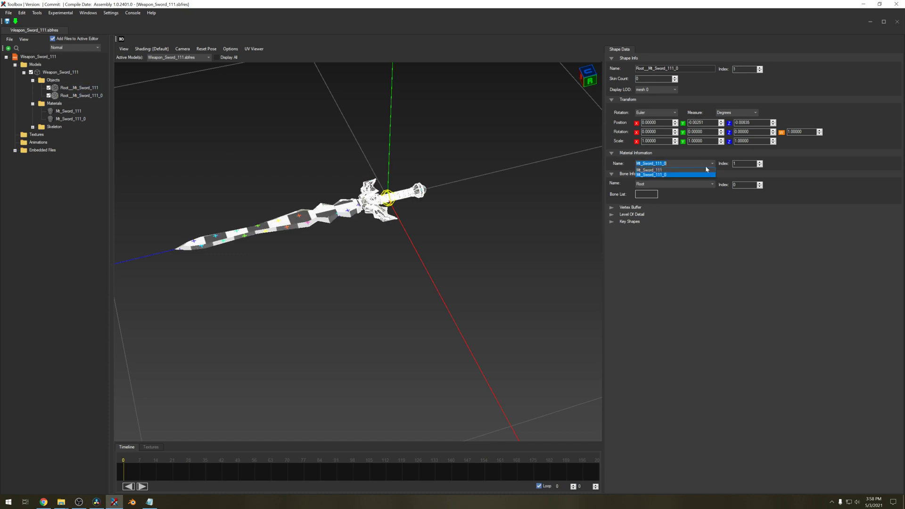
{"action": "left_click", "coordinate": [686, 167]}
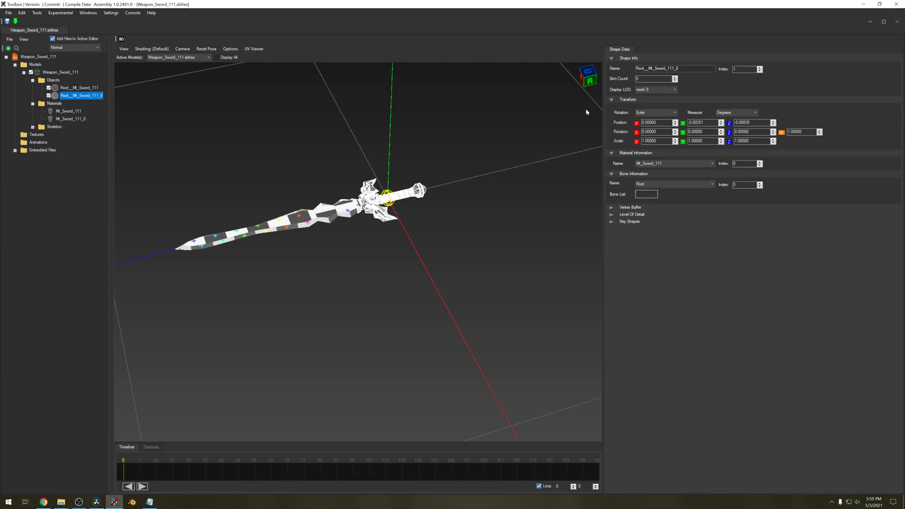
Save Weapon_Sword_111.sbfres with Yaz0 compression, then minimize Toolbox to view the Tutorial folder.
{"action": "left_click", "coordinate": [7, 22]}
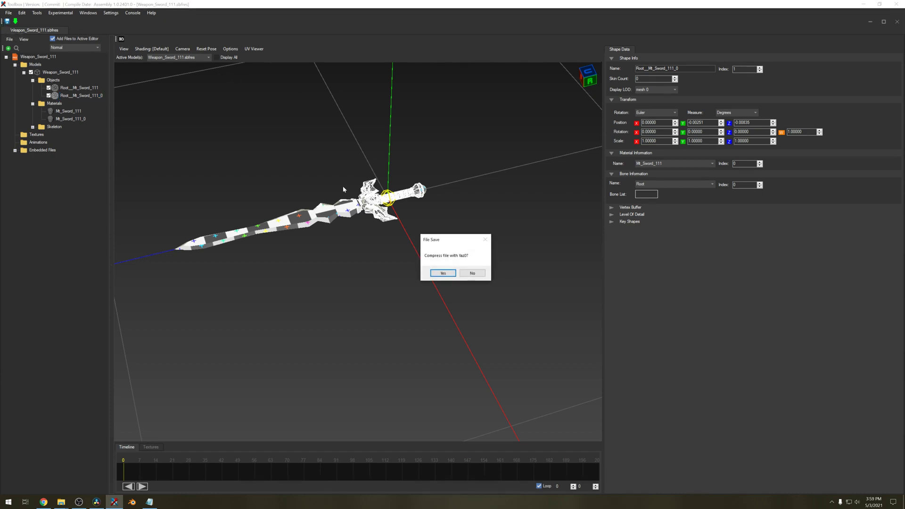
{"action": "left_click", "coordinate": [443, 273]}
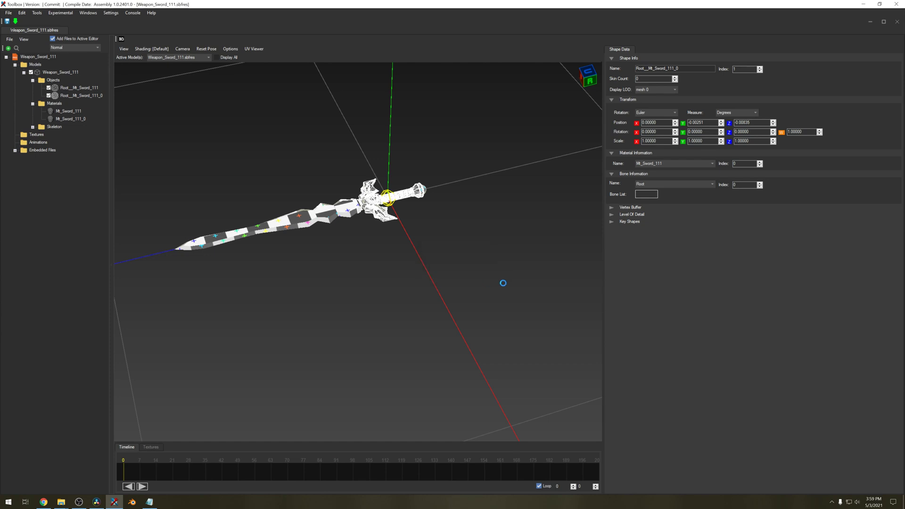
{"action": "left_click", "coordinate": [509, 278]}
{"action": "left_click", "coordinate": [864, 4]}
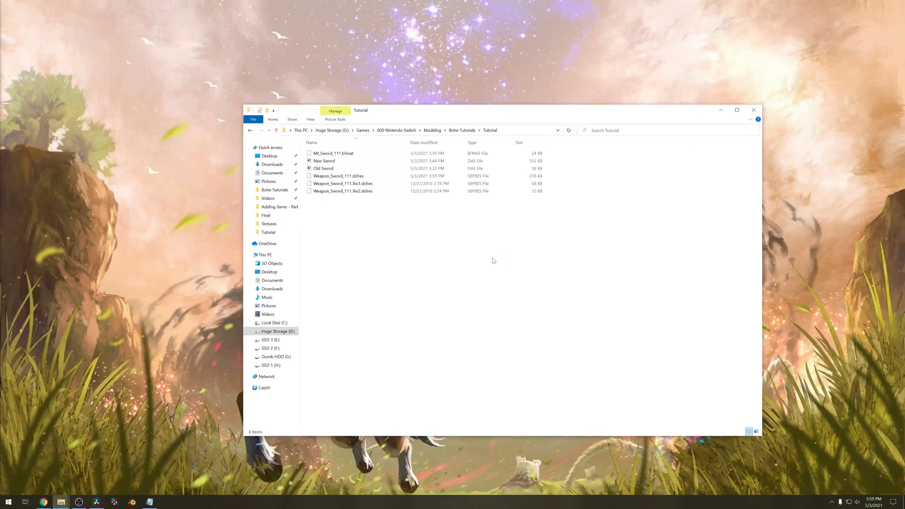
Open both Tex1 and Tex2 texture archives from the Tutorial folder in a maximized editor.
{"action": "left_click", "coordinate": [114, 501]}
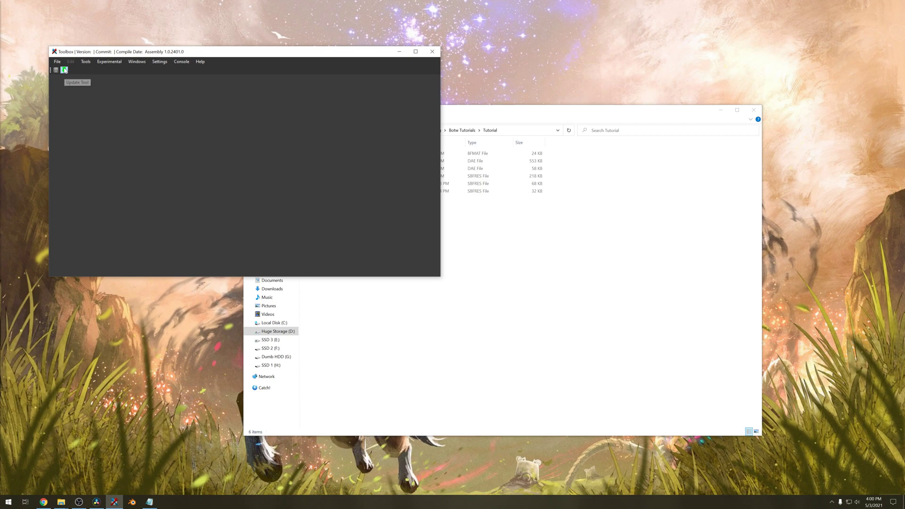
{"action": "left_click", "coordinate": [58, 61]}
{"action": "left_click", "coordinate": [78, 86]}
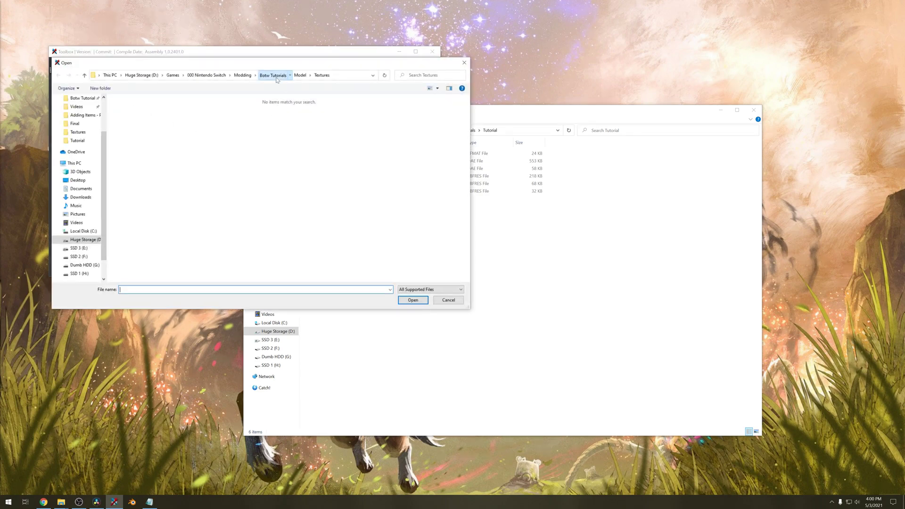
{"action": "left_click", "coordinate": [272, 75]}
{"action": "double_click", "coordinate": [165, 126]}
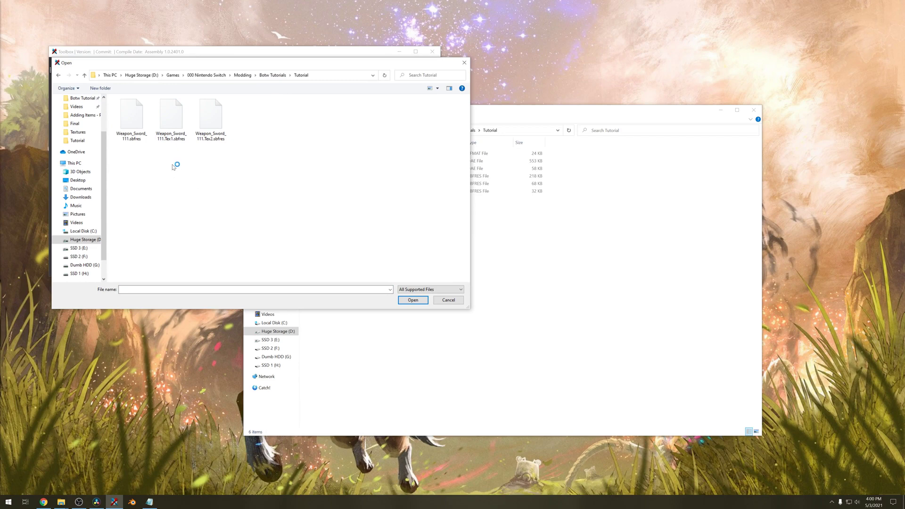
{"action": "left_click_drag", "start_coordinate": [176, 166], "coordinate": [243, 110]}
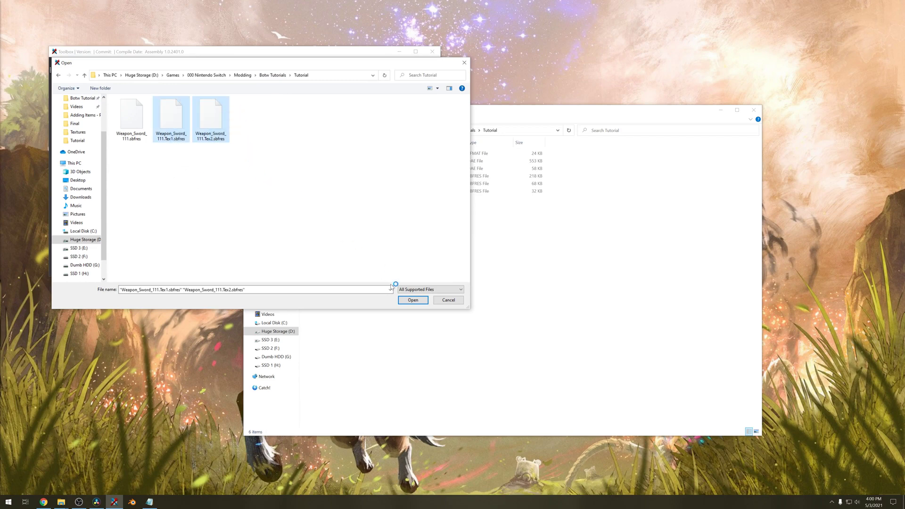
{"action": "left_click", "coordinate": [412, 300]}
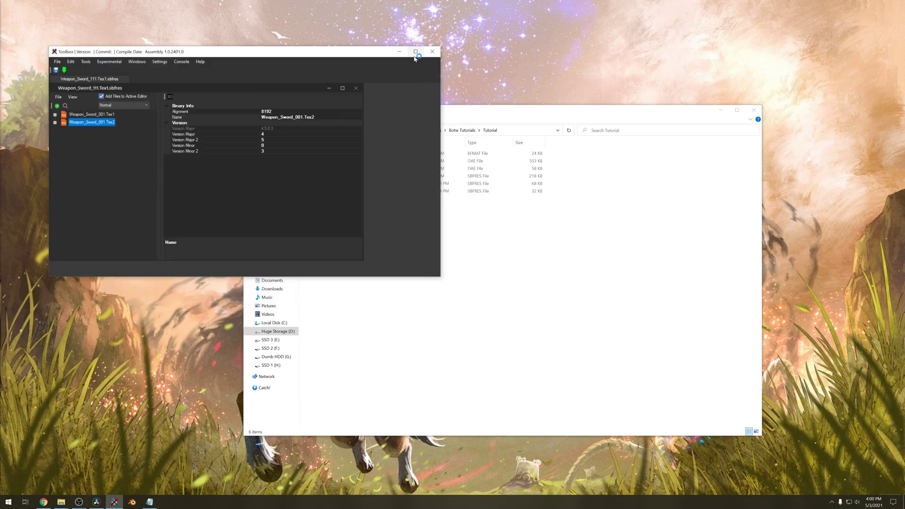
{"action": "left_click", "coordinate": [416, 51]}
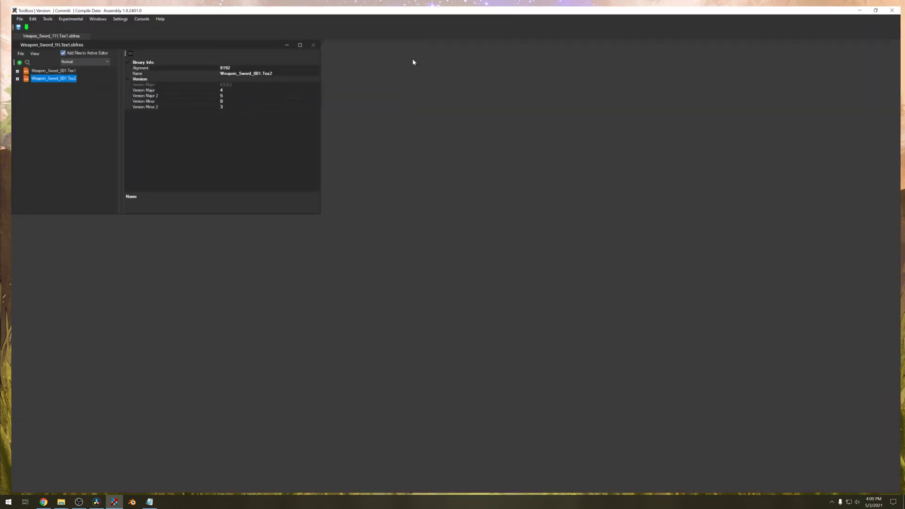
{"action": "left_click", "coordinate": [295, 38]}
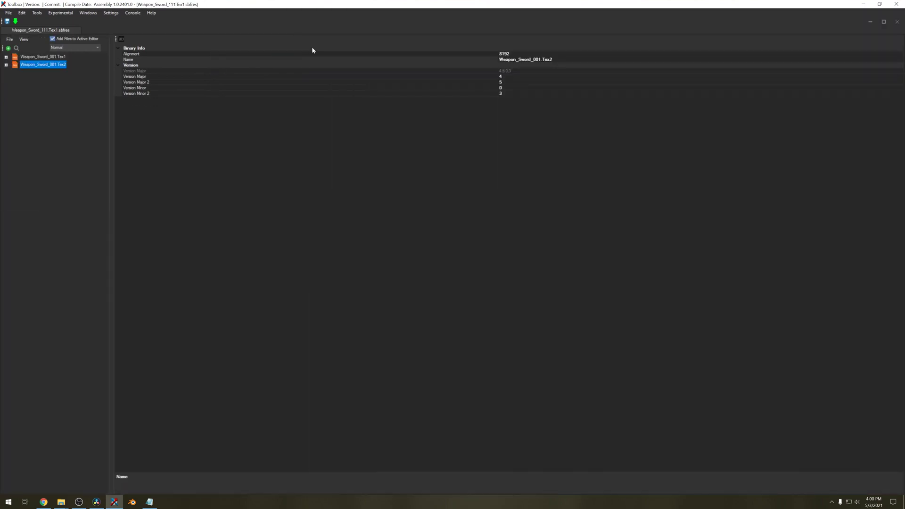
Rename the archives from Weapon_Sword_001 to Weapon_Sword_111.Tex1 and Weapon_Sword_111.Tex2.
{"action": "left_click", "coordinate": [42, 57]}
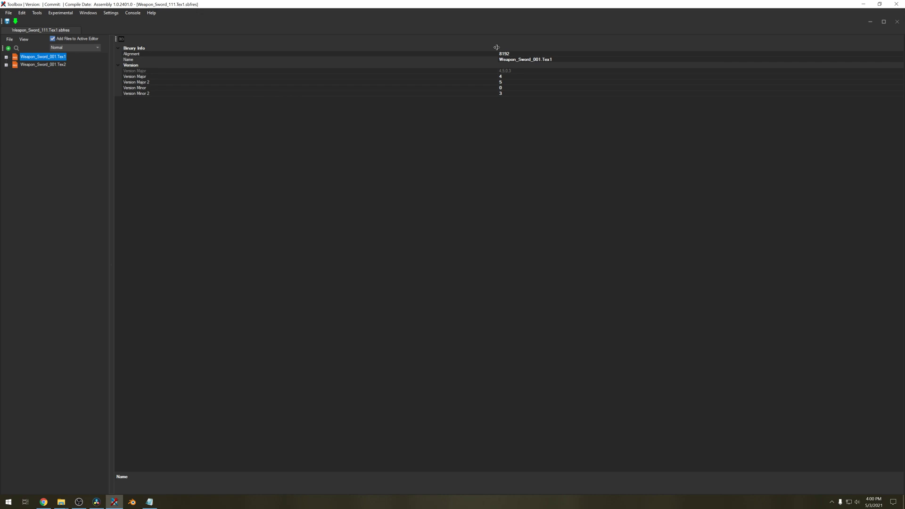
{"action": "left_click", "coordinate": [552, 59]}
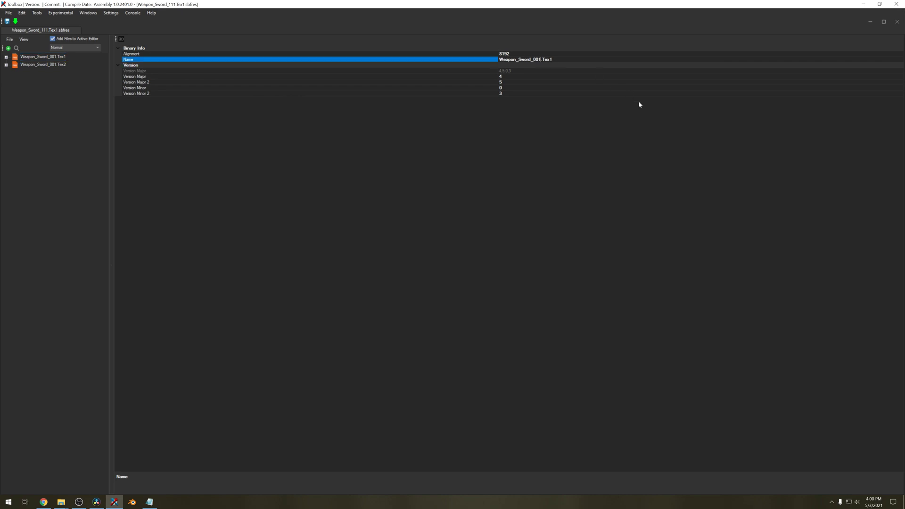
{"action": "key", "text": "BackSpace"}
{"action": "key", "text": "BackSpace"}
{"action": "key", "text": "BackSpace"}
{"action": "type", "text": "111"}
{"action": "left_click", "coordinate": [64, 65]}
{"action": "left_click", "coordinate": [536, 61]}
{"action": "key", "text": "BackSpace"}
{"action": "key", "text": "BackSpace"}
{"action": "type", "text": "11"}
Clear all existing textures from the Tex1 archive's Textures folder.
{"action": "left_click", "coordinate": [6, 57]}
{"action": "left_click", "coordinate": [29, 74]}
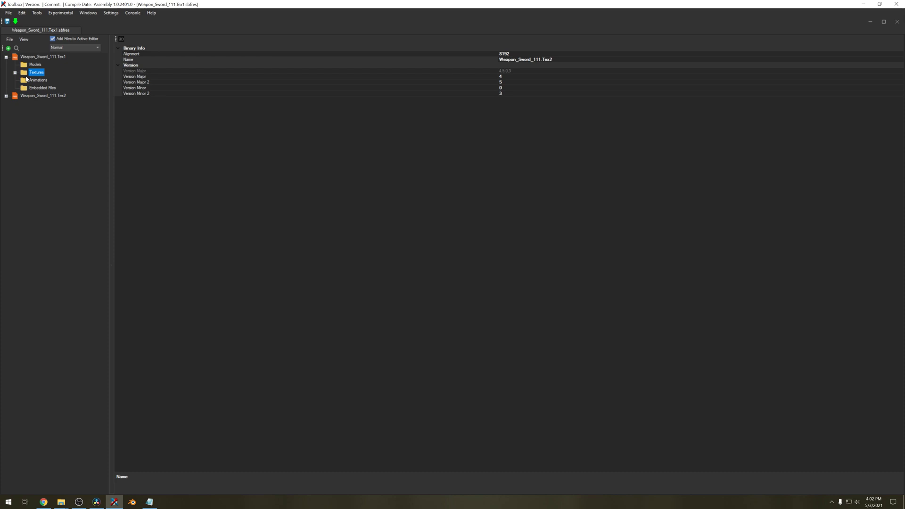
{"action": "right_click", "coordinate": [29, 74]}
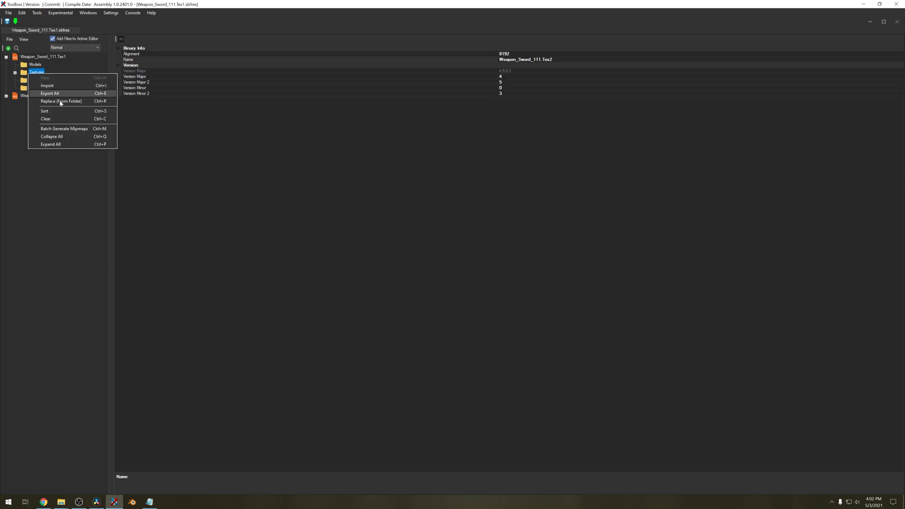
{"action": "left_click", "coordinate": [71, 122]}
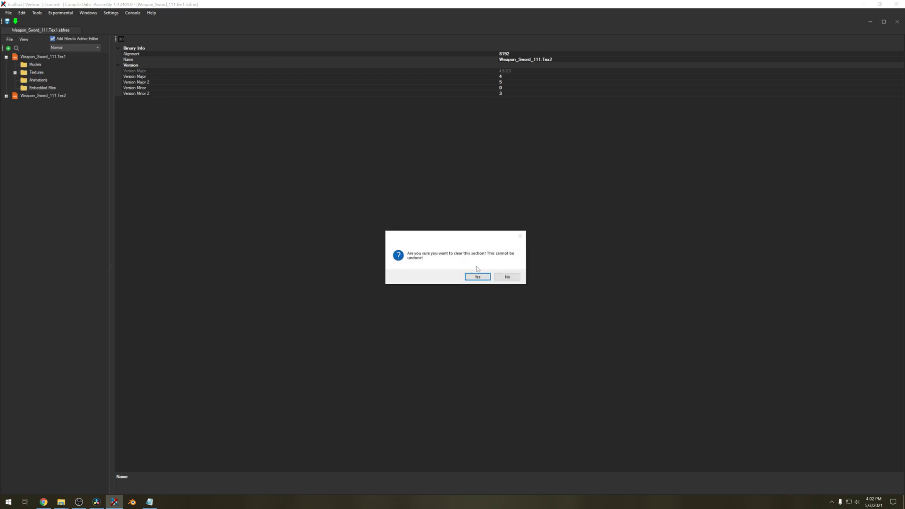
{"action": "left_click", "coordinate": [486, 278]}
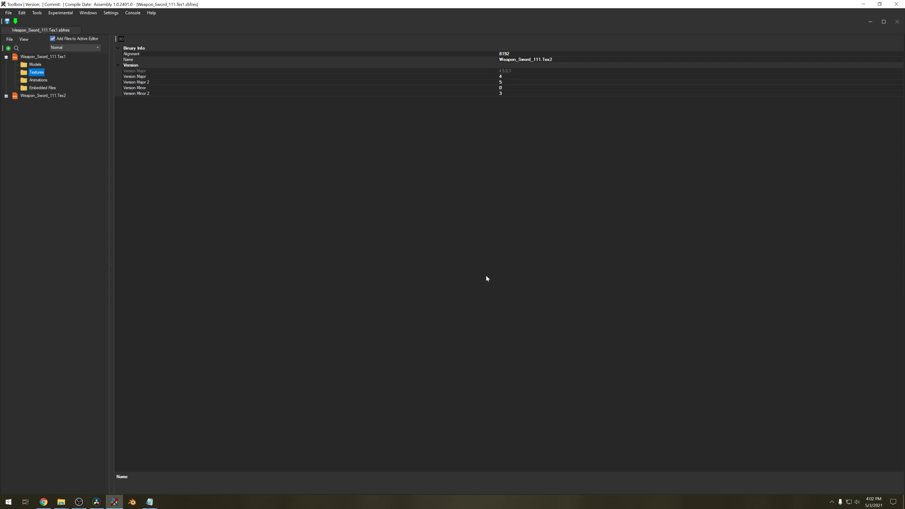
Import the six Weapon_Sword_111 textures from Model\Textures into Tex1.
{"action": "right_click", "coordinate": [36, 76]}
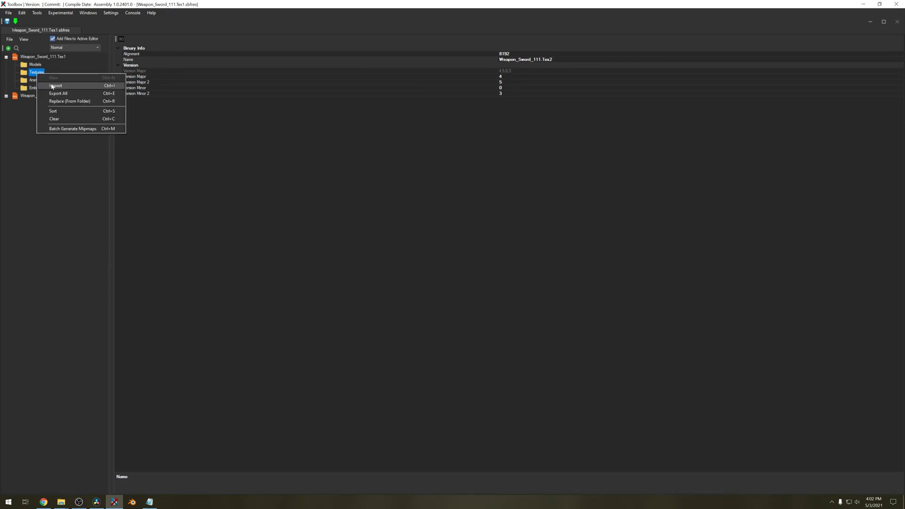
{"action": "left_click", "coordinate": [49, 85]}
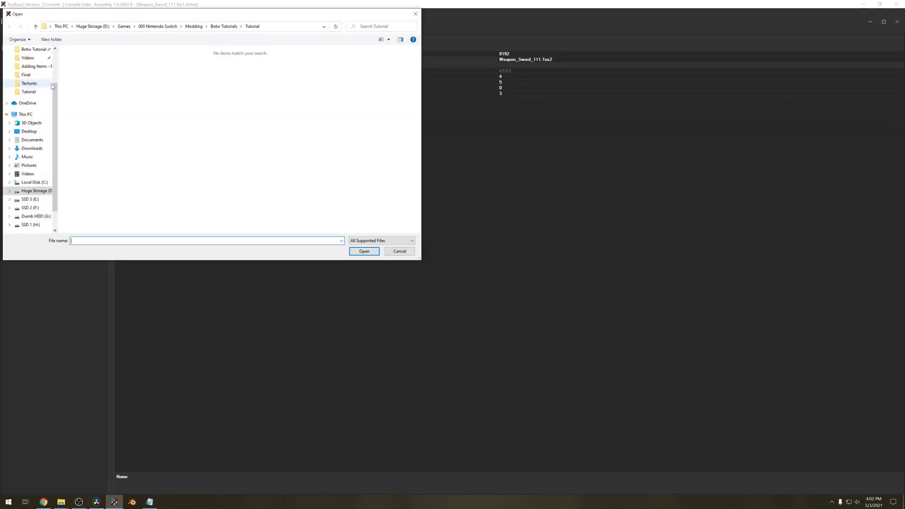
{"action": "left_click", "coordinate": [224, 27]}
{"action": "double_click", "coordinate": [118, 68]}
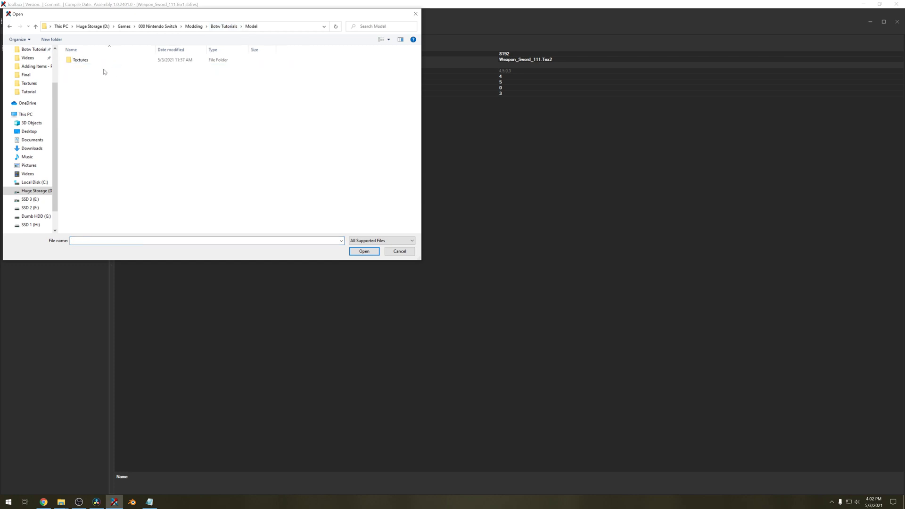
{"action": "double_click", "coordinate": [87, 60]}
{"action": "left_click_drag", "start_coordinate": [78, 117], "coordinate": [310, 48]}
{"action": "left_click", "coordinate": [368, 251]}
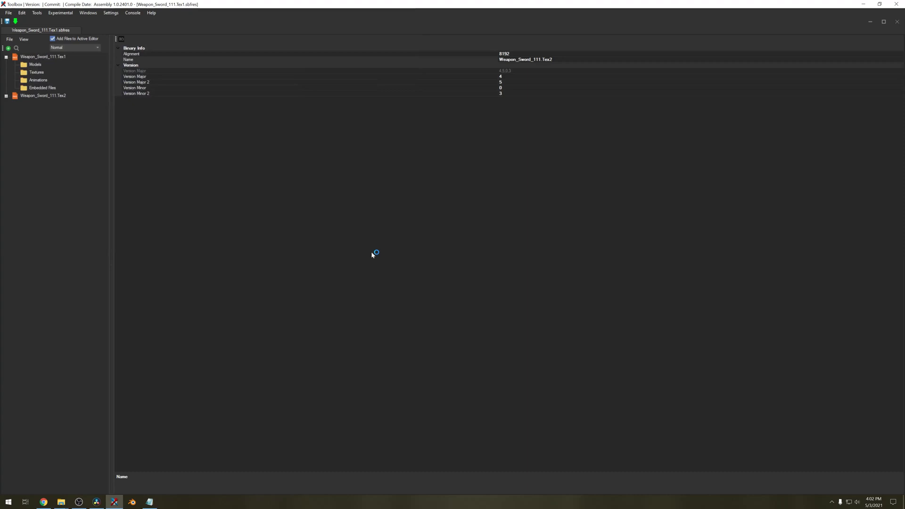
{"action": "left_click", "coordinate": [583, 329]}
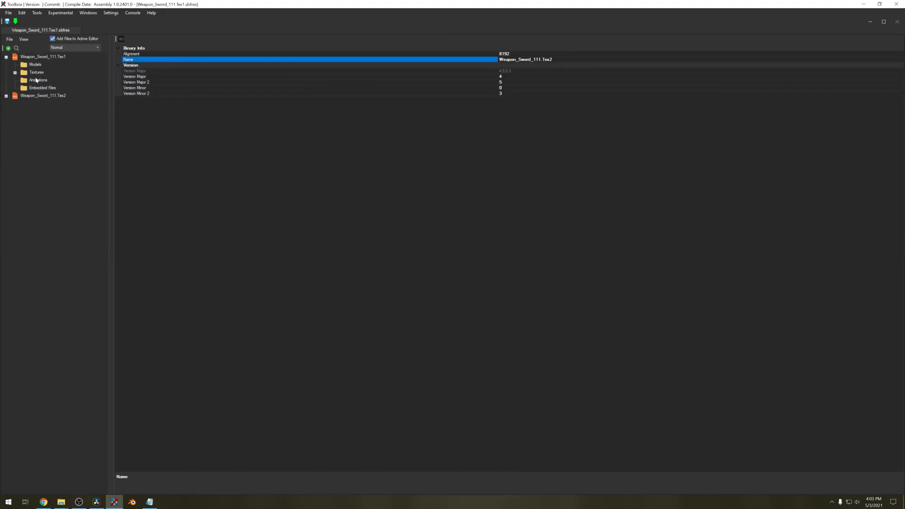
{"action": "left_click", "coordinate": [15, 73]}
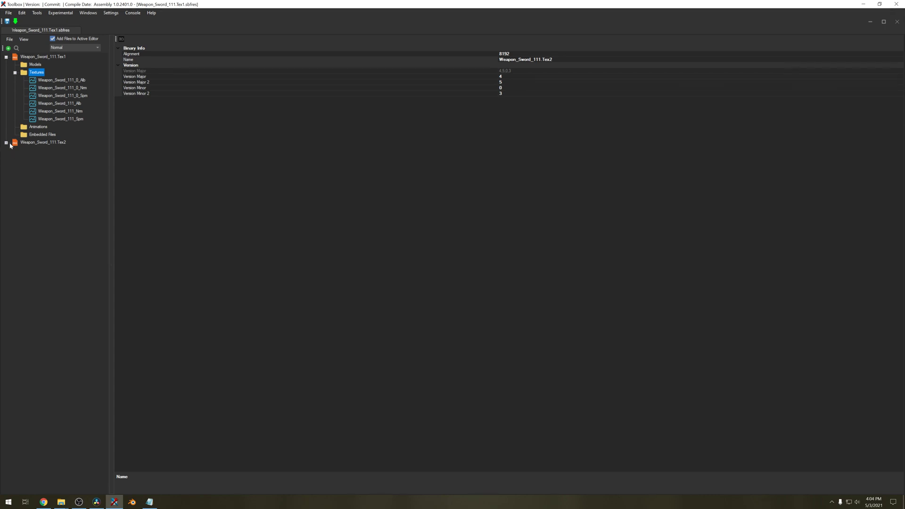
Clear the three old Weapon_Sword_001 textures from Tex2's Textures folder.
{"action": "left_click", "coordinate": [6, 143]}
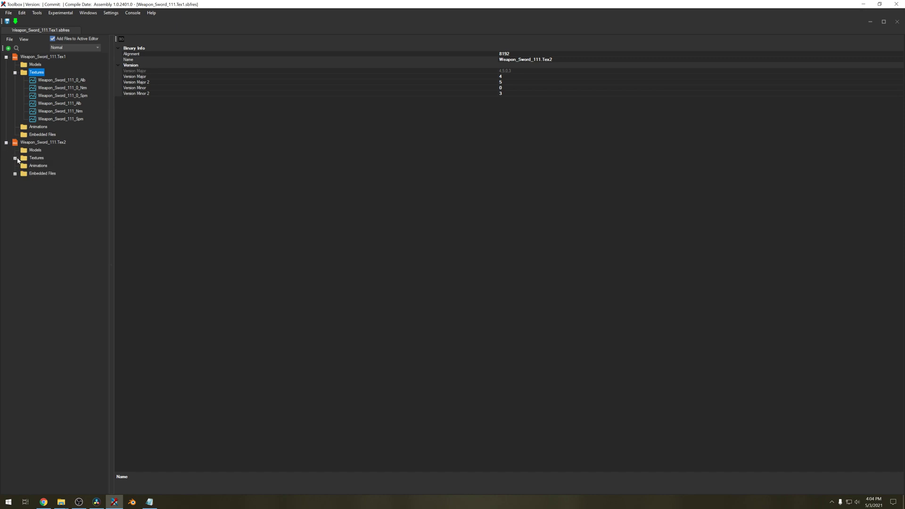
{"action": "left_click", "coordinate": [15, 159]}
{"action": "right_click", "coordinate": [25, 158]}
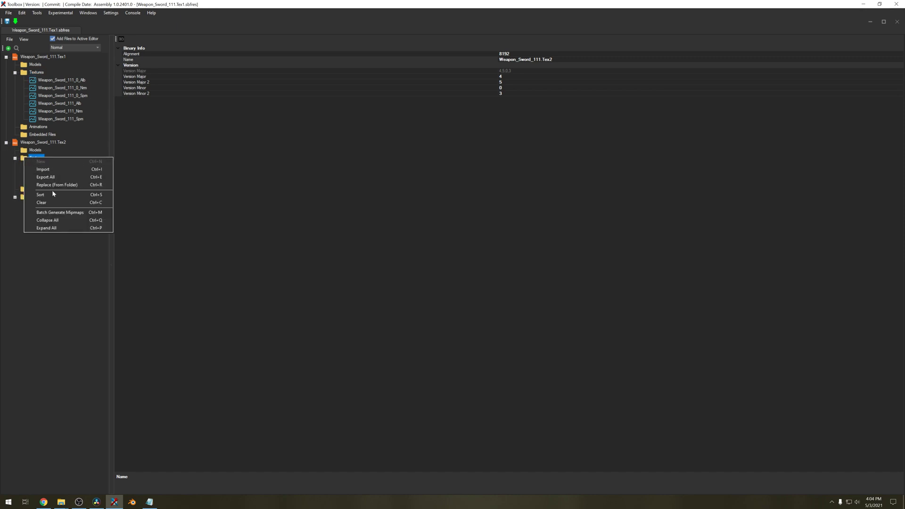
{"action": "left_click", "coordinate": [53, 203]}
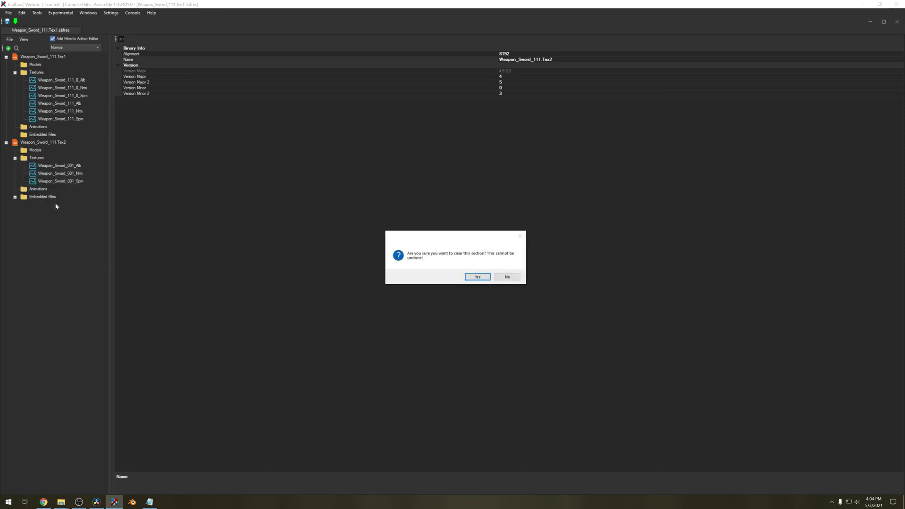
{"action": "left_click", "coordinate": [479, 277]}
Import all six Weapon_Sword_111 textures into Tex2.
{"action": "right_click", "coordinate": [45, 162]}
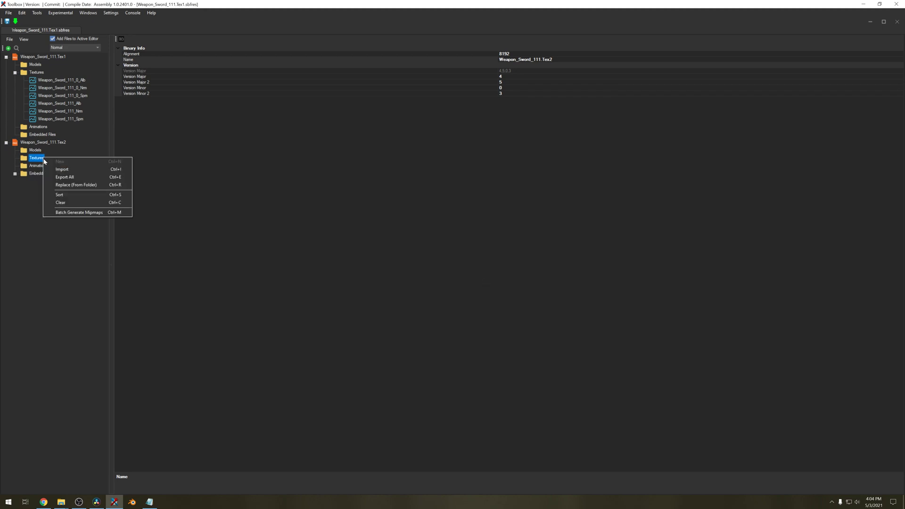
{"action": "left_click", "coordinate": [61, 169]}
{"action": "key", "text": "ctrl+a"}
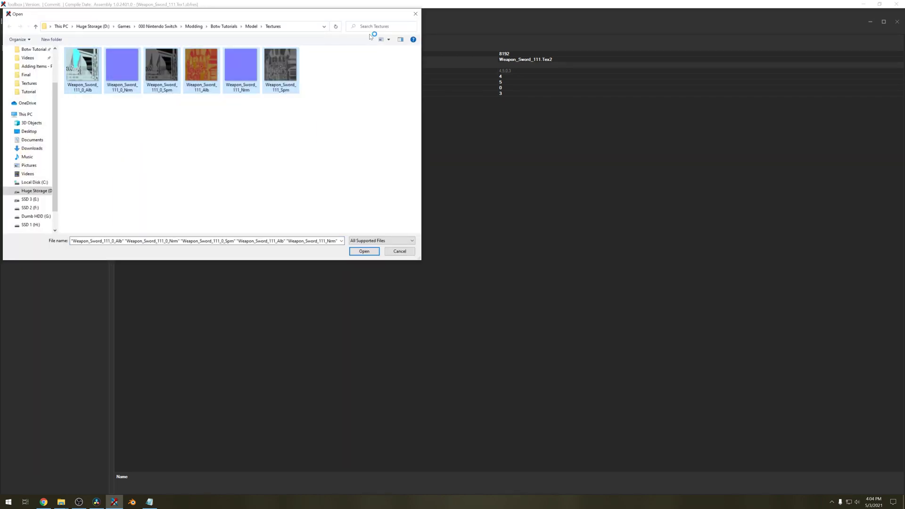
{"action": "left_click", "coordinate": [364, 251]}
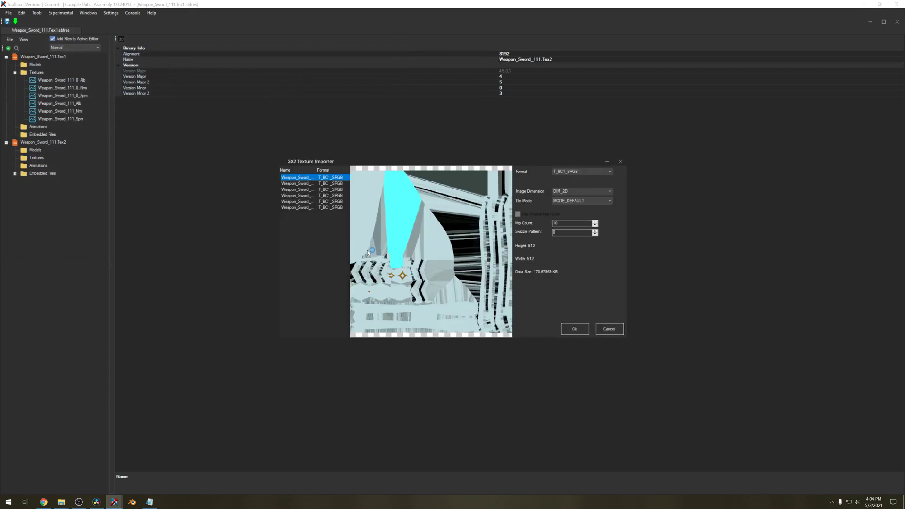
{"action": "left_click", "coordinate": [574, 329]}
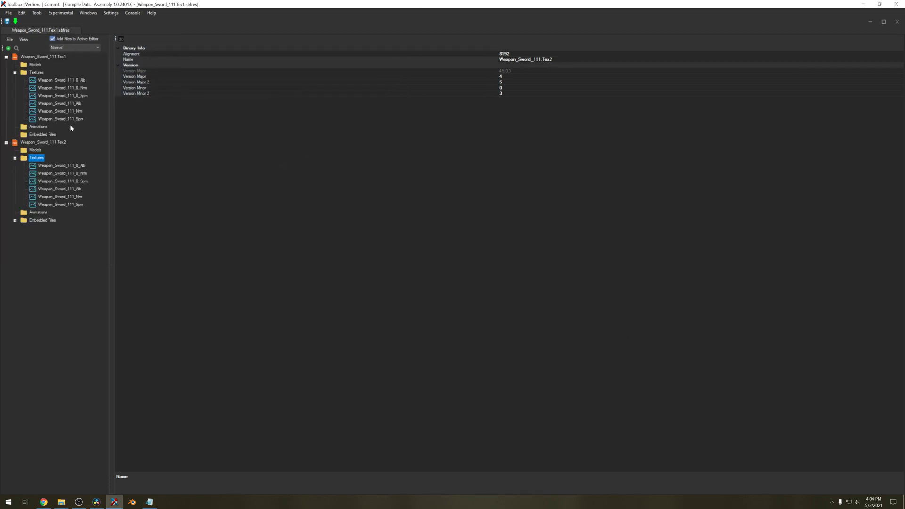
Save Weapon_Sword_111.Tex1.sbfres with Yaz0 compression.
{"action": "left_click", "coordinate": [7, 21]}
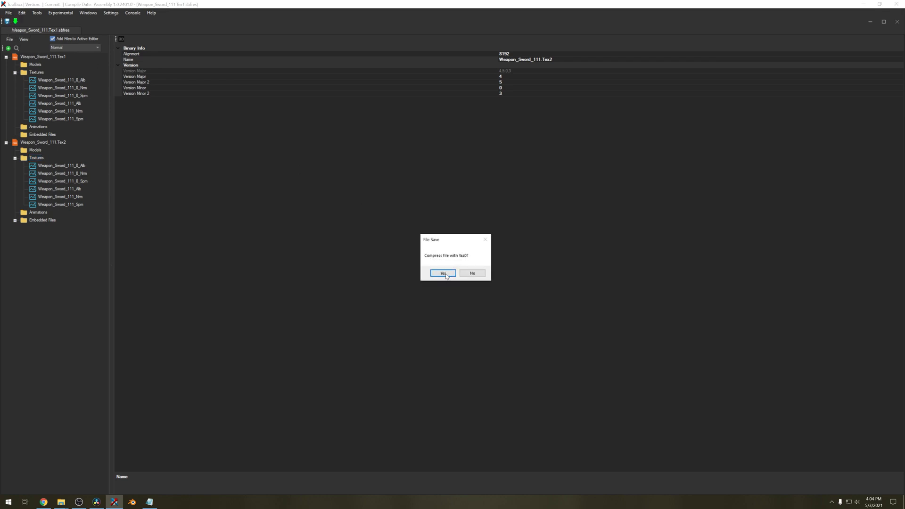
{"action": "left_click", "coordinate": [445, 273]}
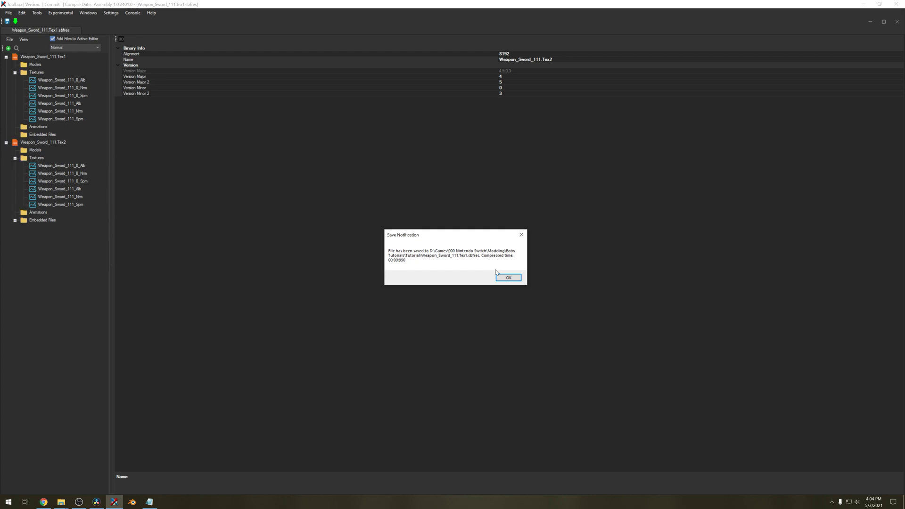
{"action": "left_click", "coordinate": [502, 277]}
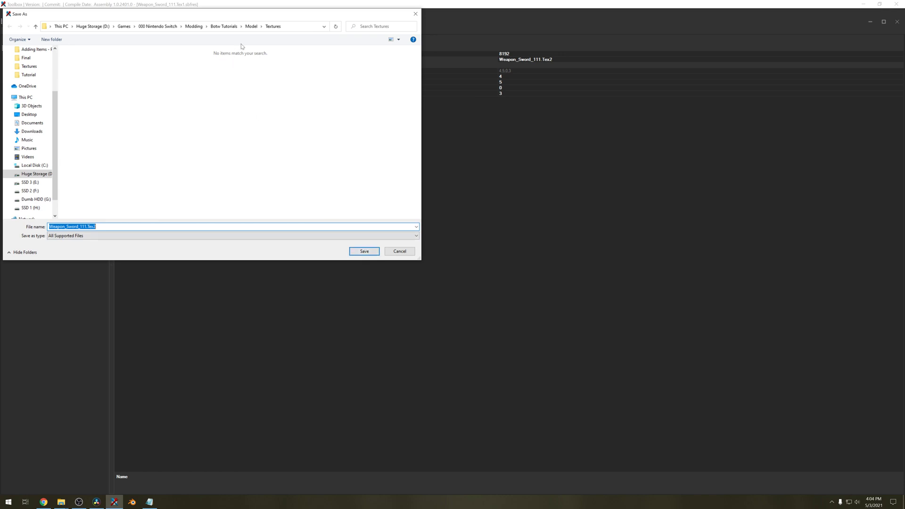
Save the Tex2 archive Yaz0-compressed over Weapon_Sword_111.Tex2.sbfres in the Tutorial folder.
{"action": "left_click", "coordinate": [224, 26]}
{"action": "double_click", "coordinate": [128, 74]}
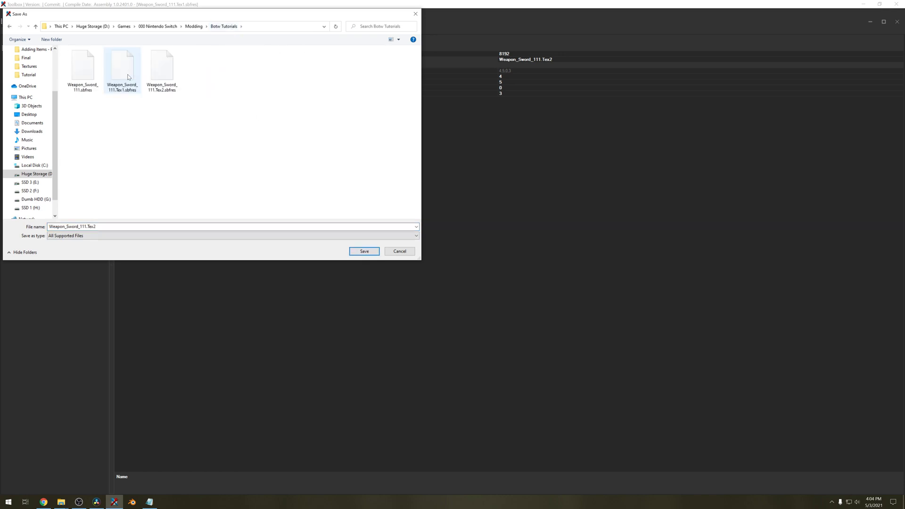
{"action": "double_click", "coordinate": [165, 83]}
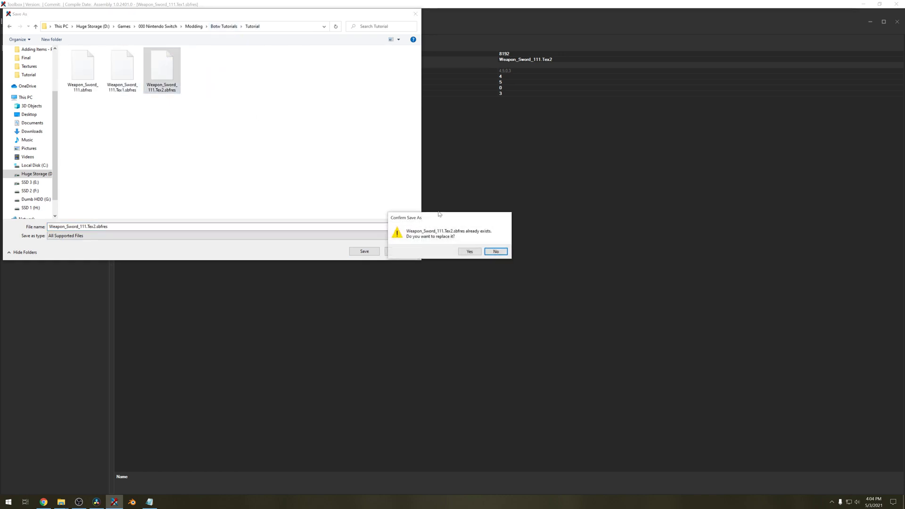
{"action": "left_click", "coordinate": [465, 252]}
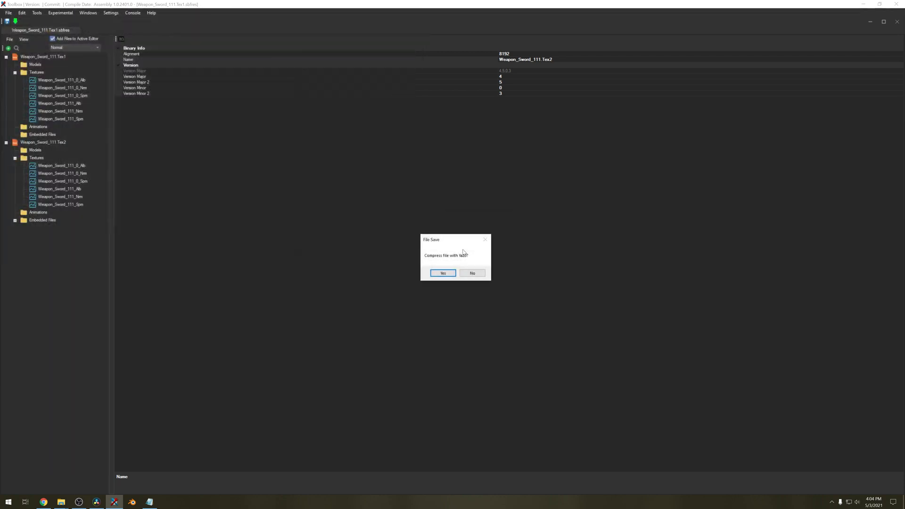
{"action": "left_click", "coordinate": [447, 273]}
{"action": "left_click", "coordinate": [508, 275]}
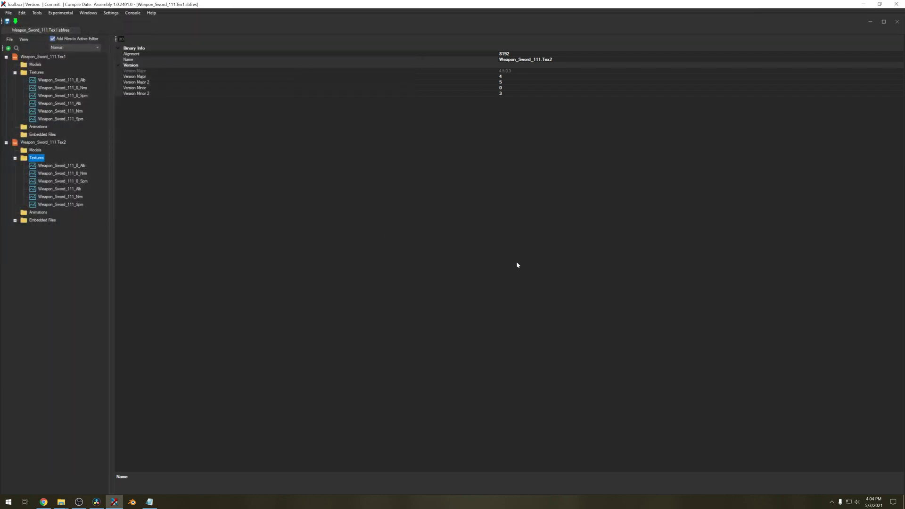